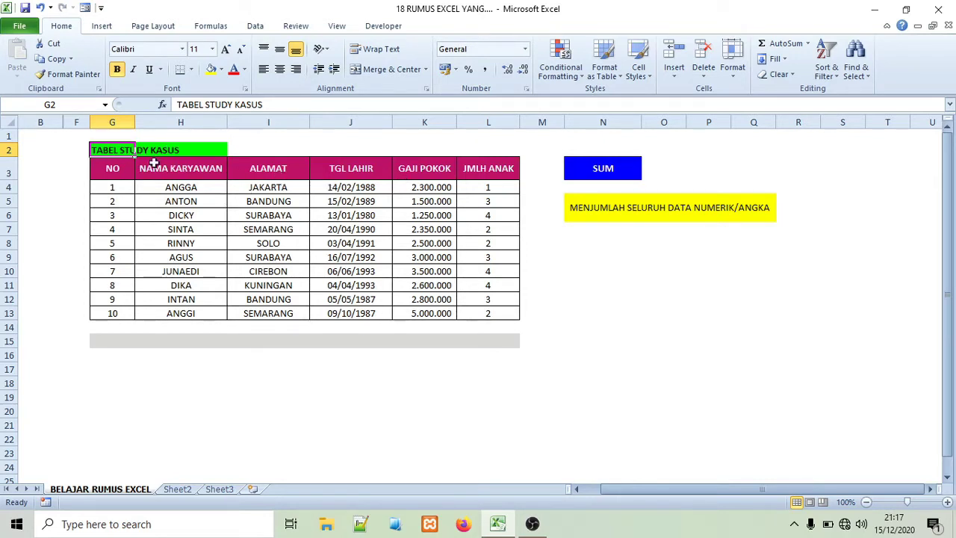
# Look through the functions offered in the drop-down list of cell N3, leaving the current choice in place.
pyautogui.click(617, 171)
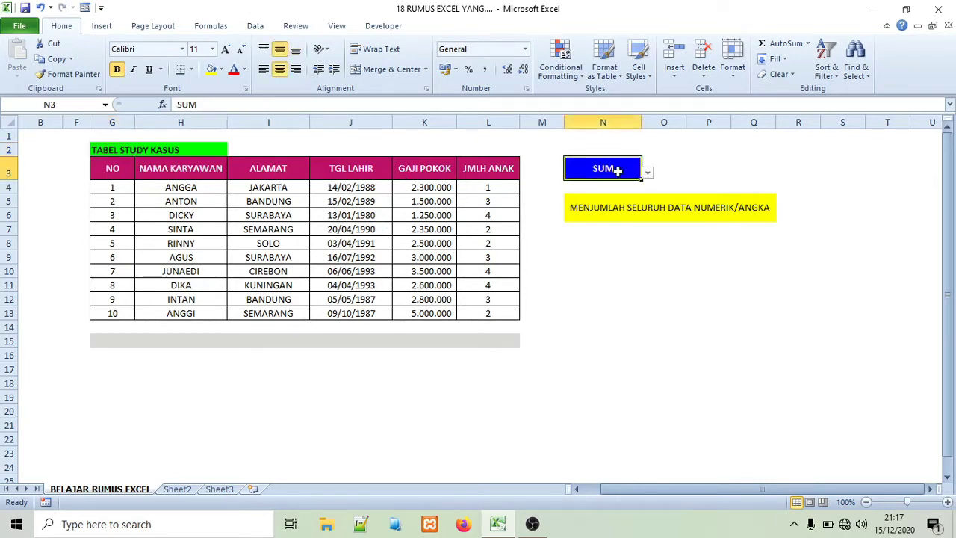
pyautogui.click(649, 172)
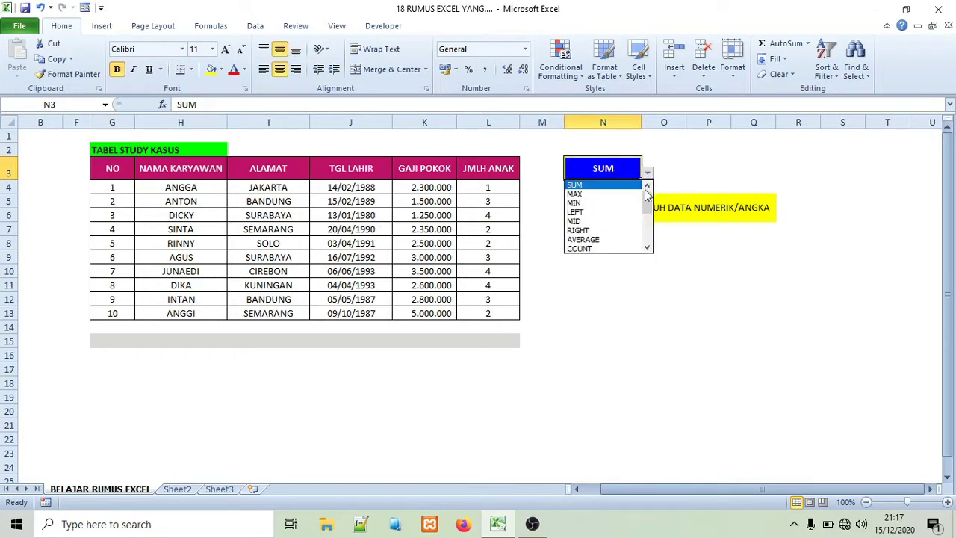
pyautogui.scroll(-2, 647, 200)
pyautogui.scroll(2, 648, 197)
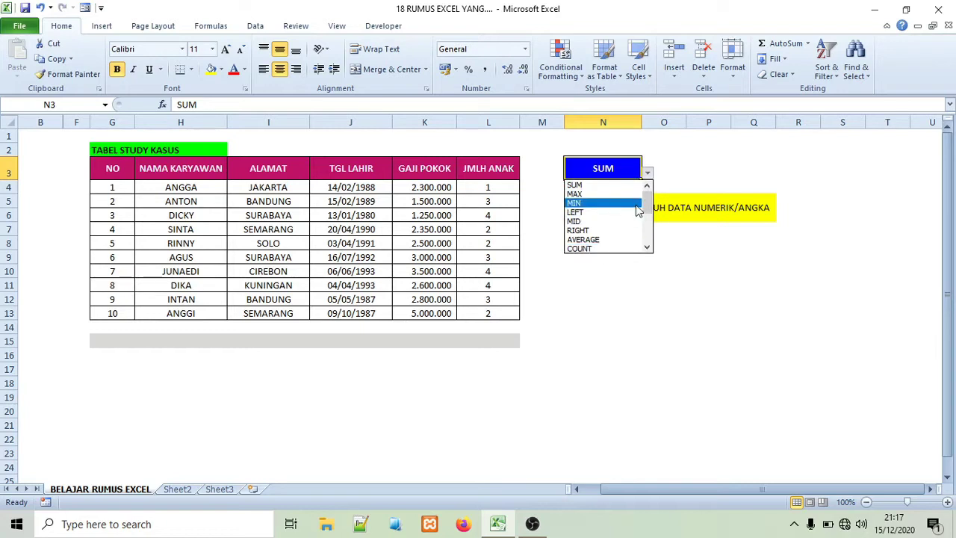
pyautogui.click(647, 173)
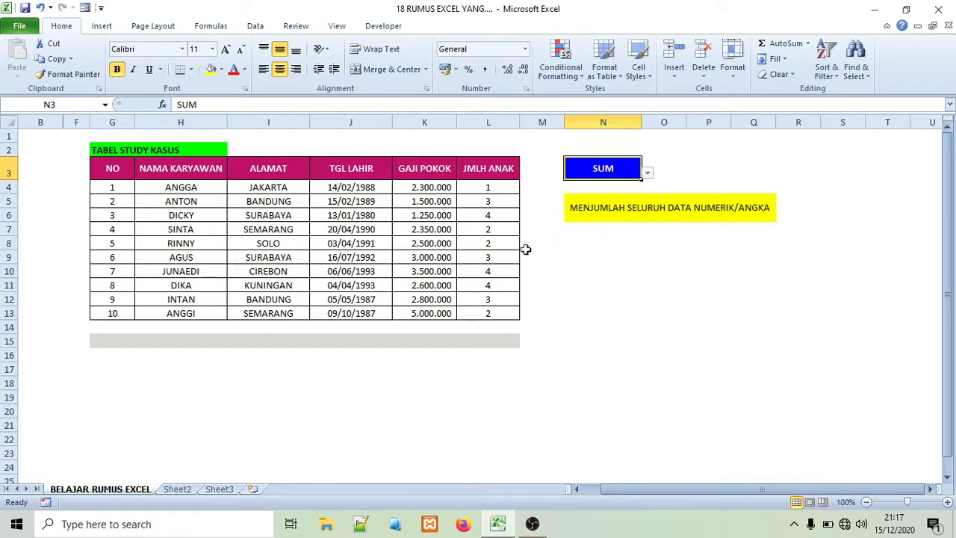
# Enter =SUM(K4:K13) in cell K15 to total the GAJI POKOK column.
pyautogui.click(418, 338)
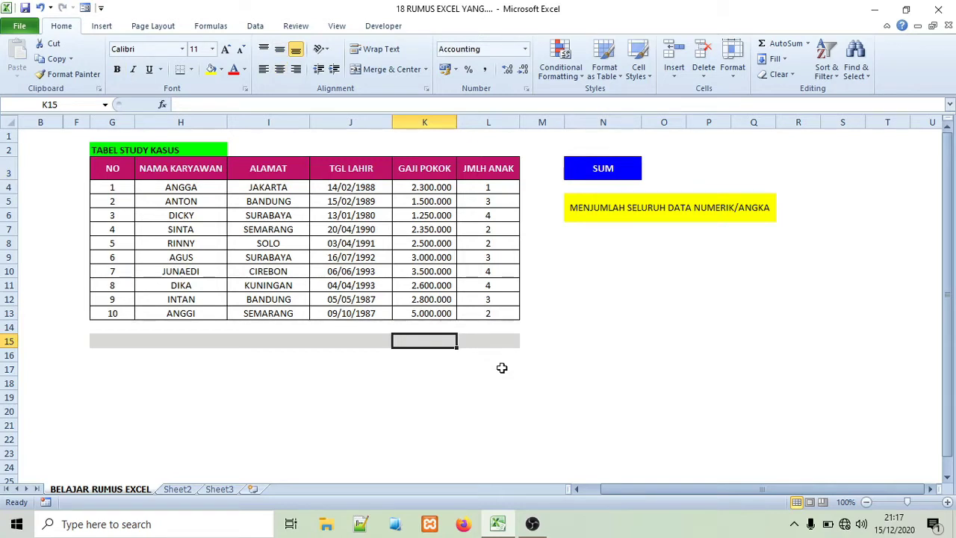
pyautogui.write('=SUM')
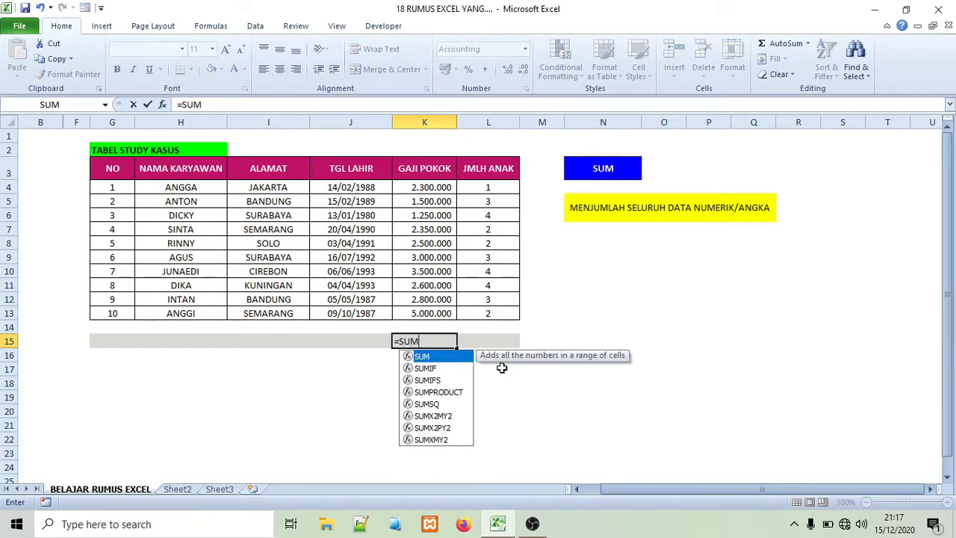
pyautogui.write('(')
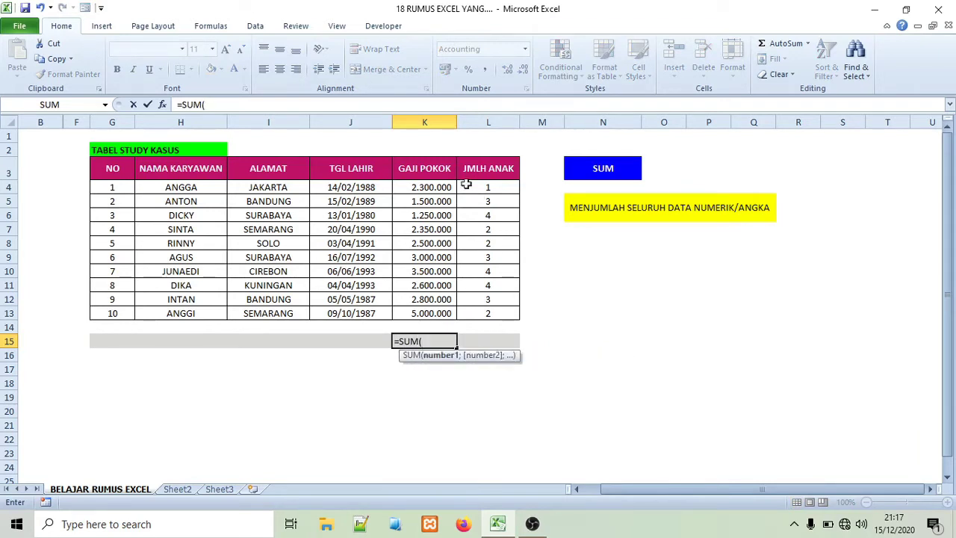
pyautogui.click(444, 187)
pyautogui.moveTo(444, 188); pyautogui.dragTo(437, 310)
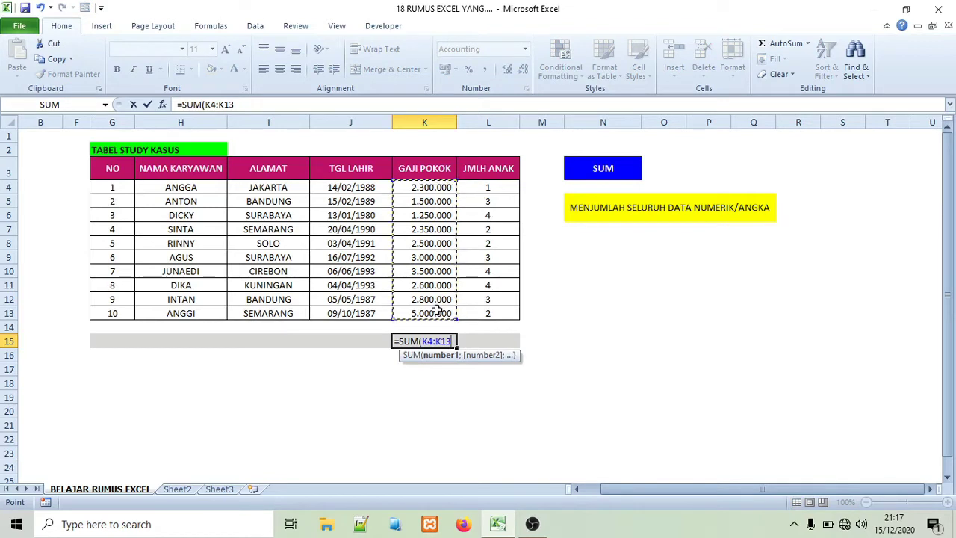
pyautogui.press('Return')
pyautogui.click(424, 339)
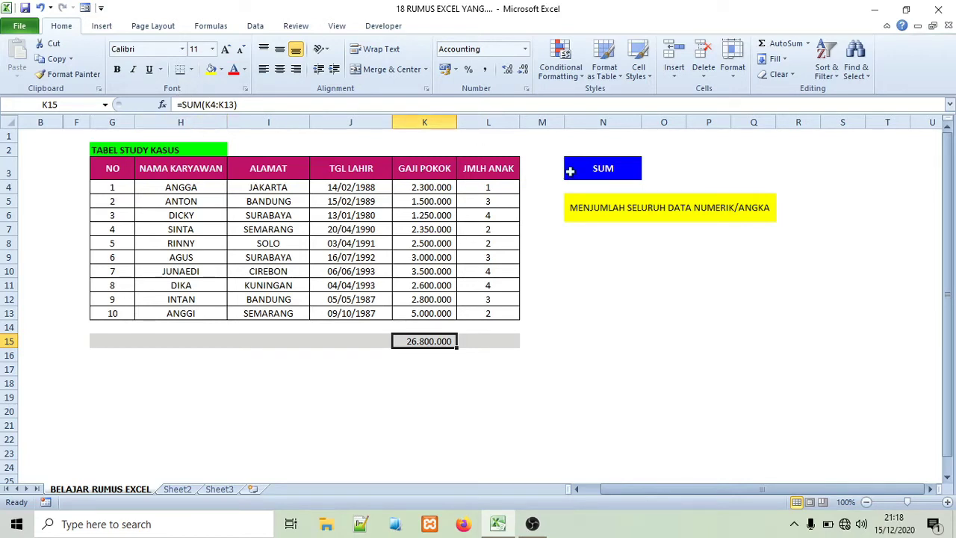
# Set the function selector in cell N3 to MAX.
pyautogui.click(609, 168)
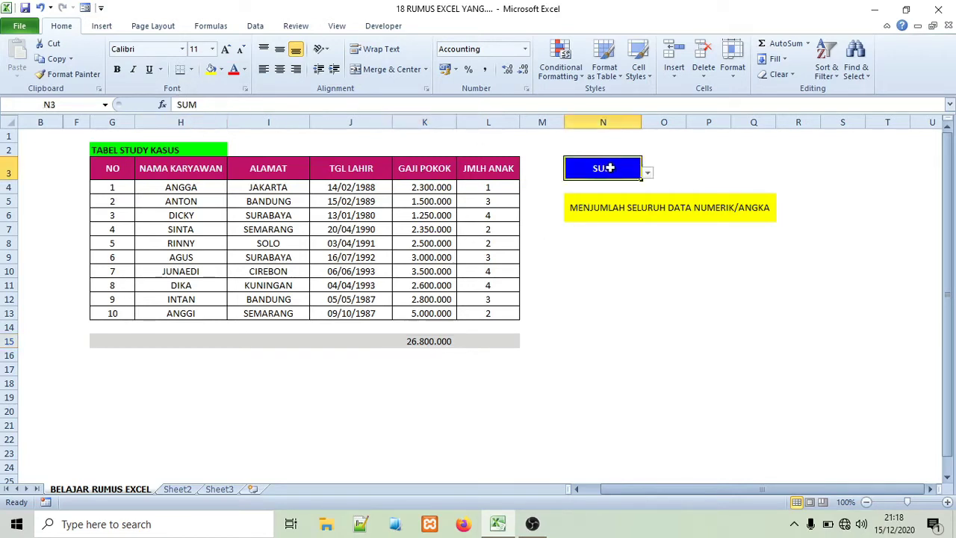
pyautogui.click(648, 173)
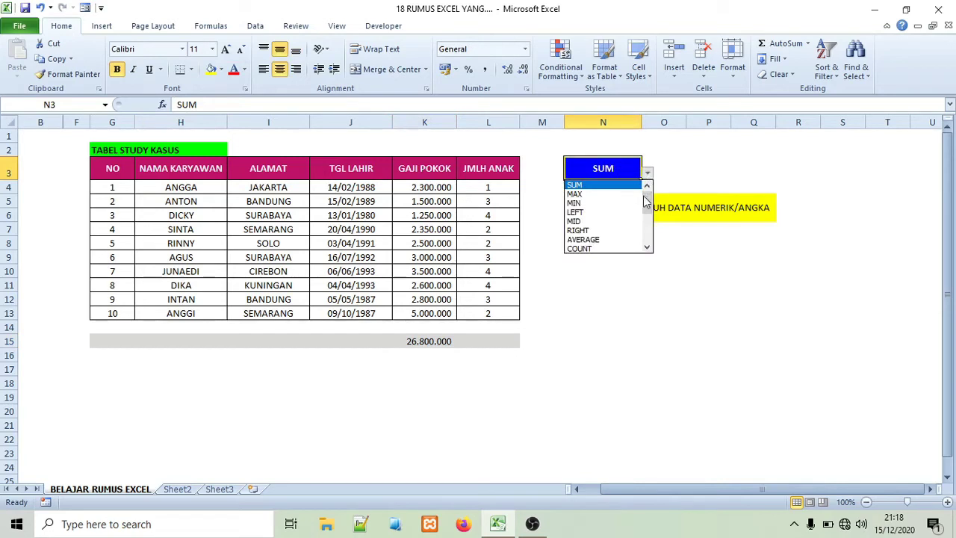
pyautogui.click(593, 195)
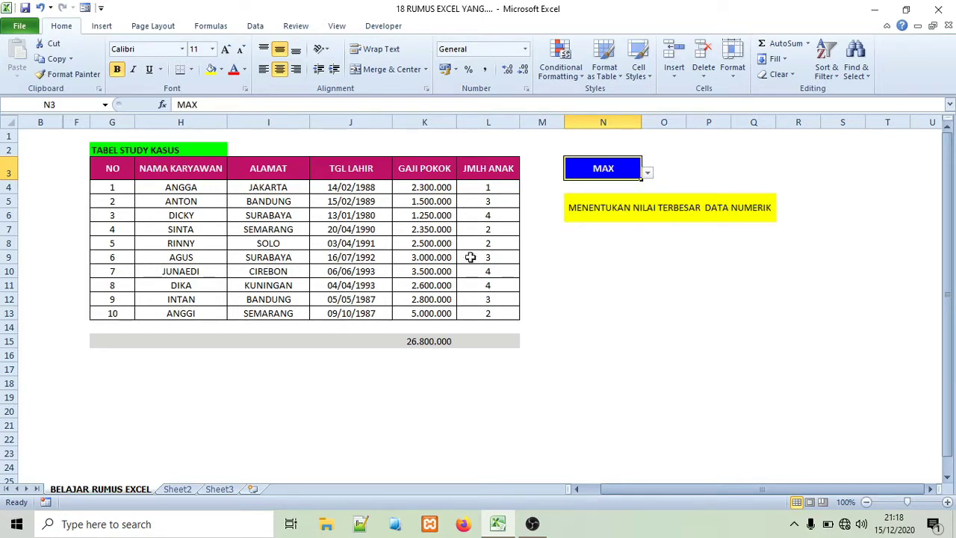
# Replace the formula in cell K15 with =MAX(K4:K13) and check its result against the GAJI POKOK values.
pyautogui.click(425, 340)
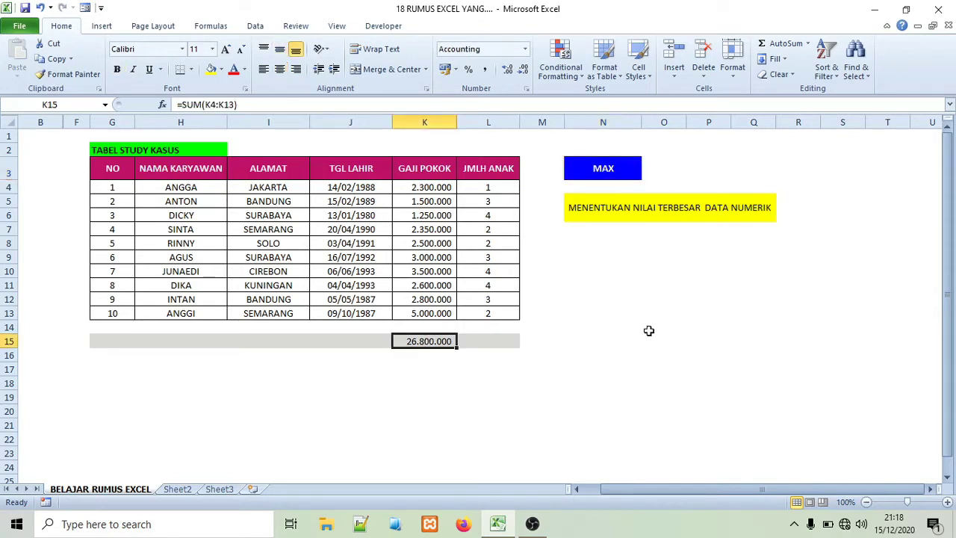
pyautogui.write('=')
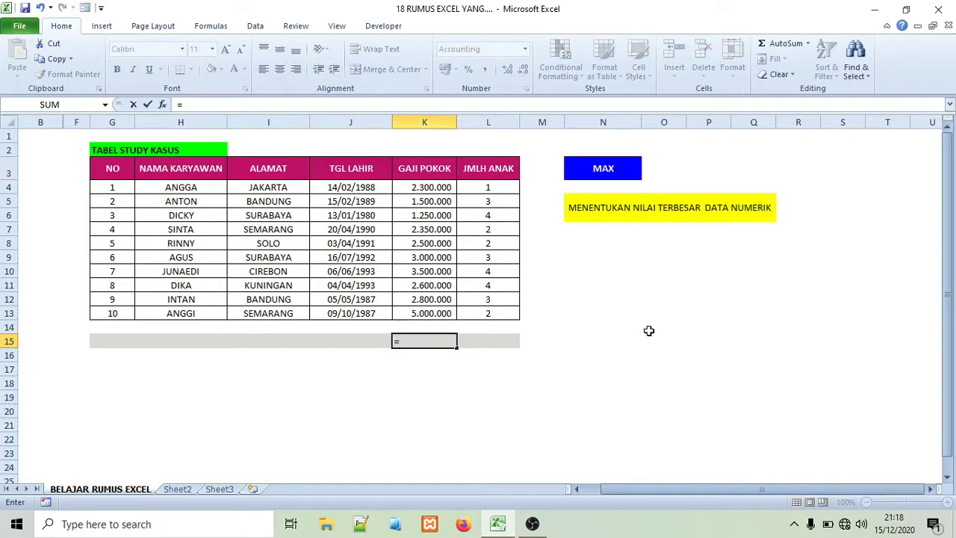
pyautogui.write('MAX')
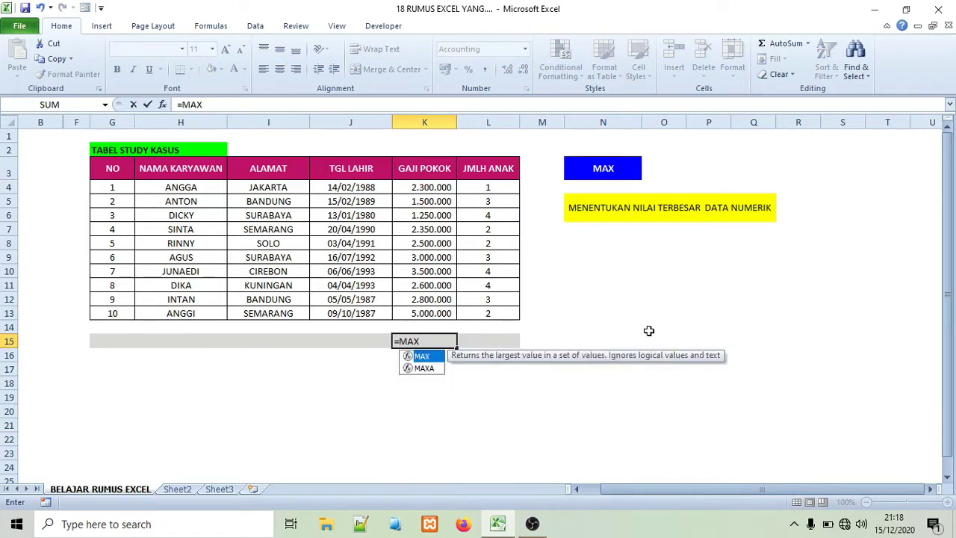
pyautogui.write('(')
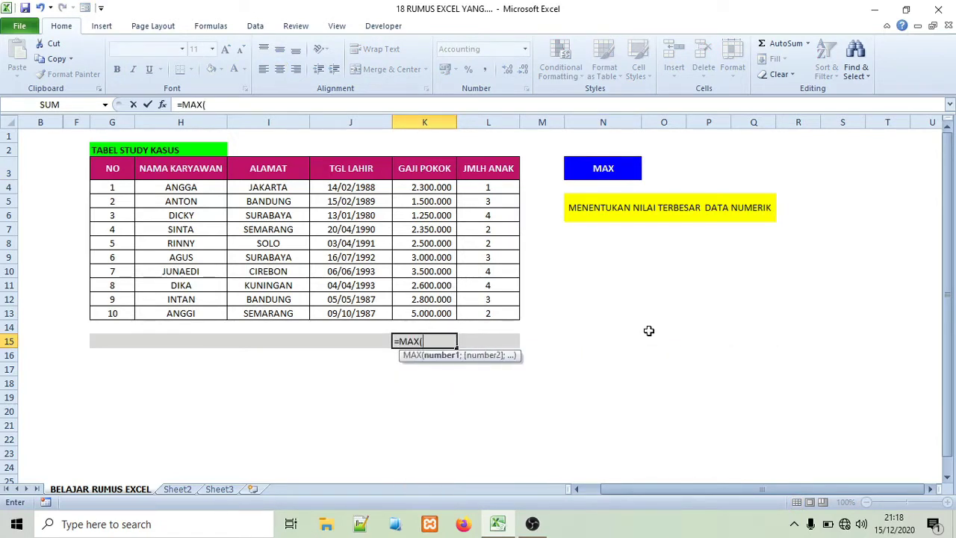
pyautogui.click(439, 187)
pyautogui.moveTo(438, 187); pyautogui.dragTo(425, 308)
pyautogui.press('Return')
pyautogui.press('Up')
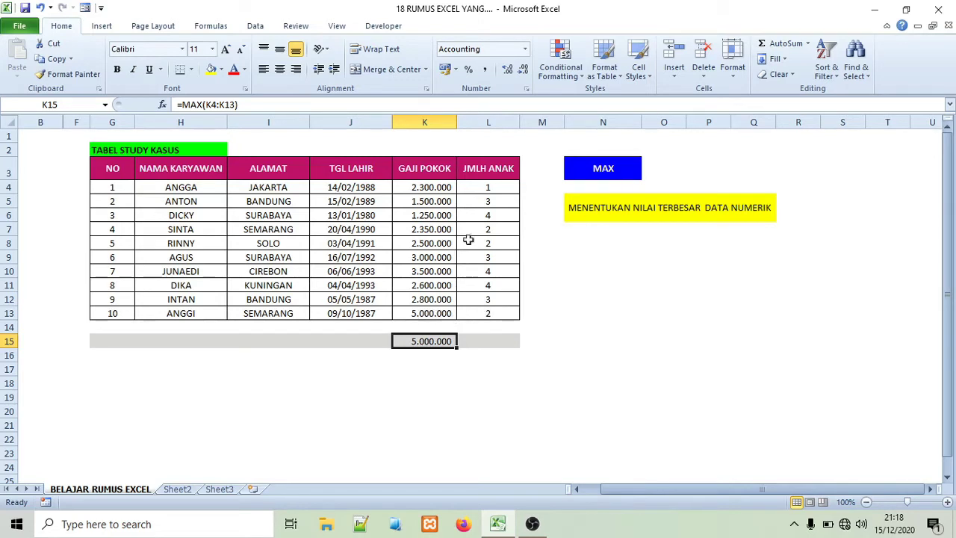
pyautogui.moveTo(426, 187); pyautogui.dragTo(422, 312)
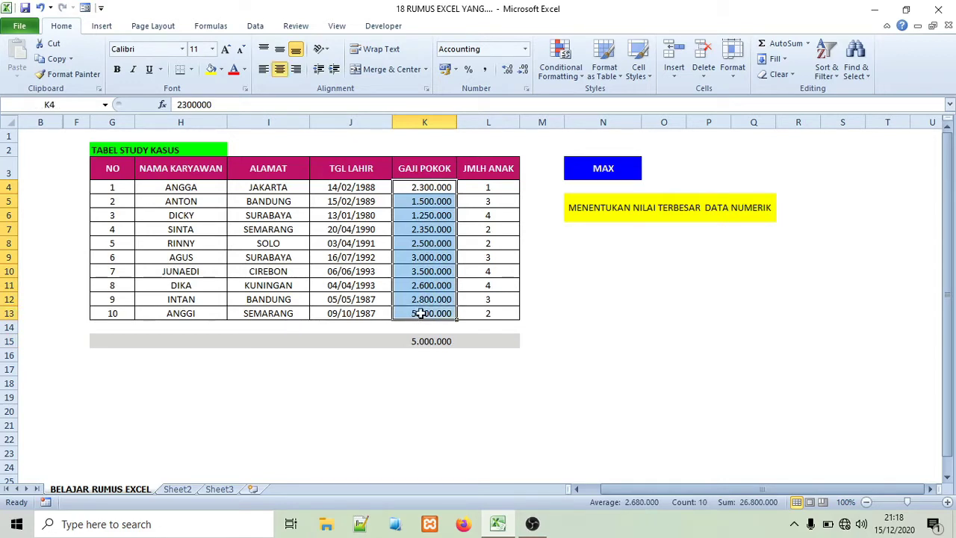
pyautogui.click(422, 313)
pyautogui.click(423, 340)
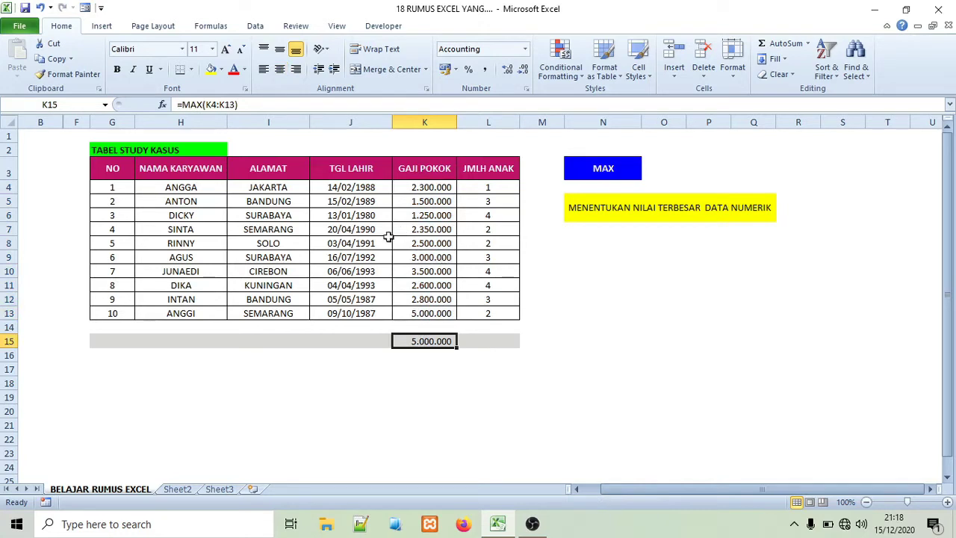
# Set the function selector in cell N3 to MIN.
pyautogui.click(616, 168)
pyautogui.click(648, 173)
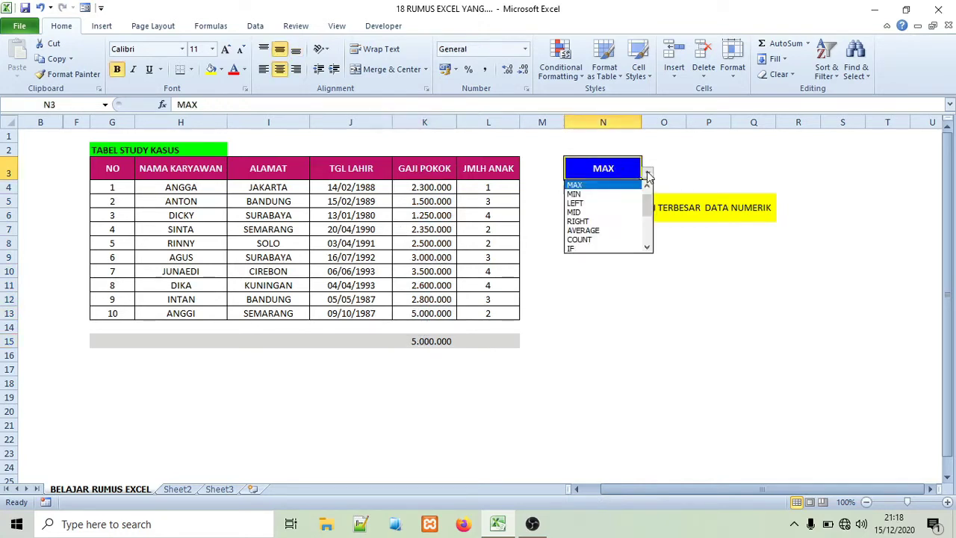
pyautogui.click(605, 193)
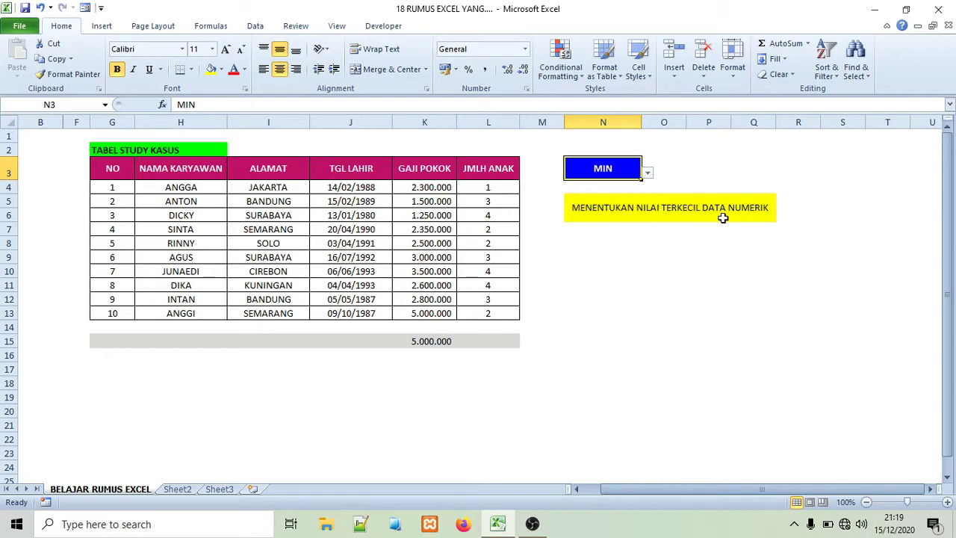
# Replace the formula in cell K15 with =MIN(K4:K13) and check its result against the GAJI POKOK values.
pyautogui.click(418, 341)
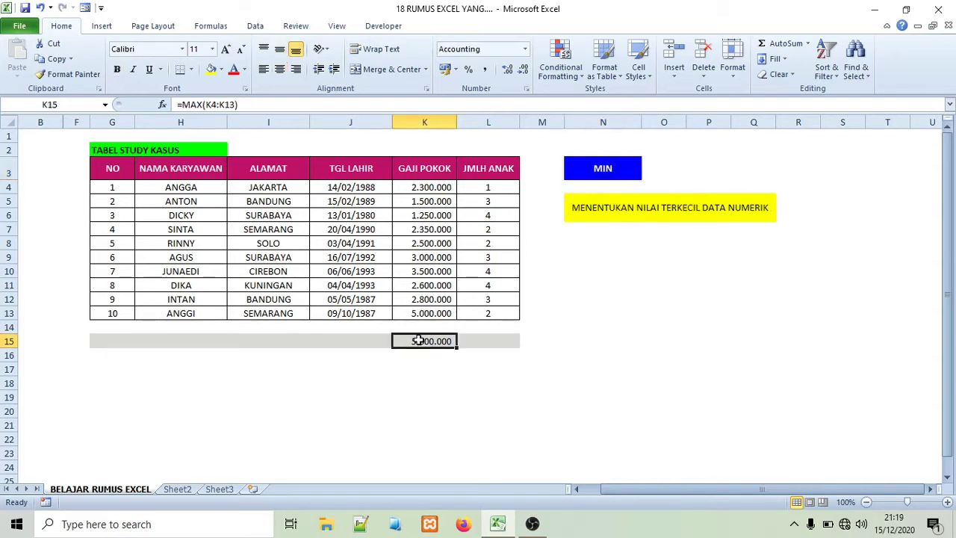
pyautogui.write('=MIN')
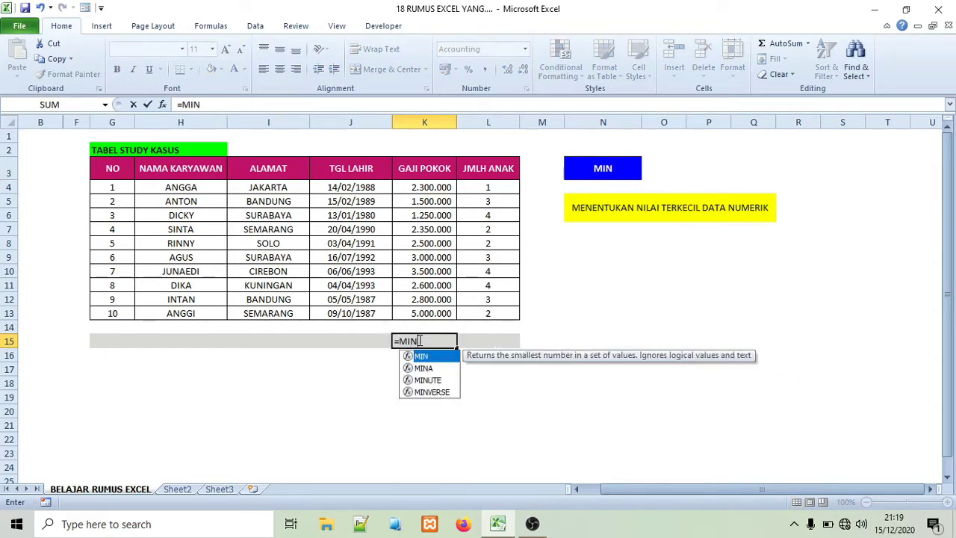
pyautogui.write('(')
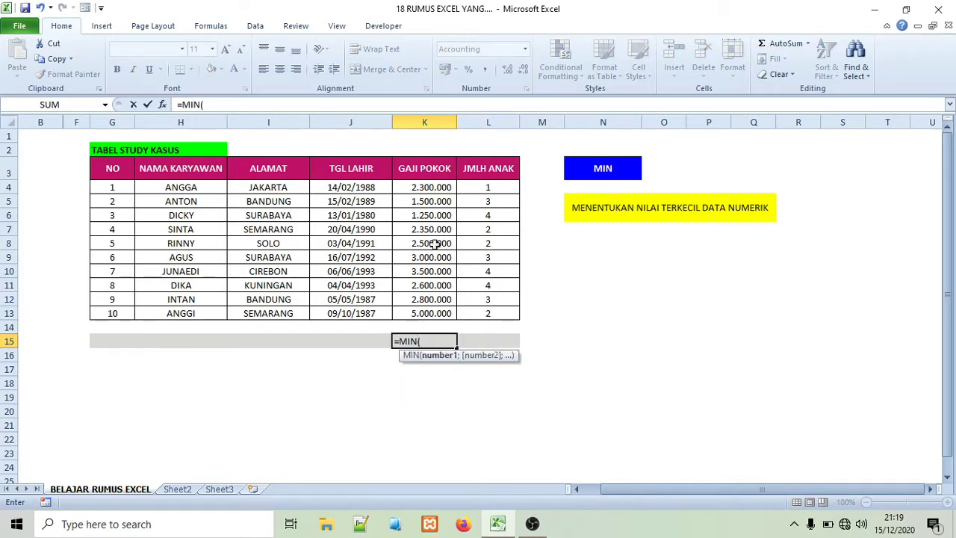
pyautogui.click(438, 187)
pyautogui.moveTo(438, 187); pyautogui.dragTo(426, 311)
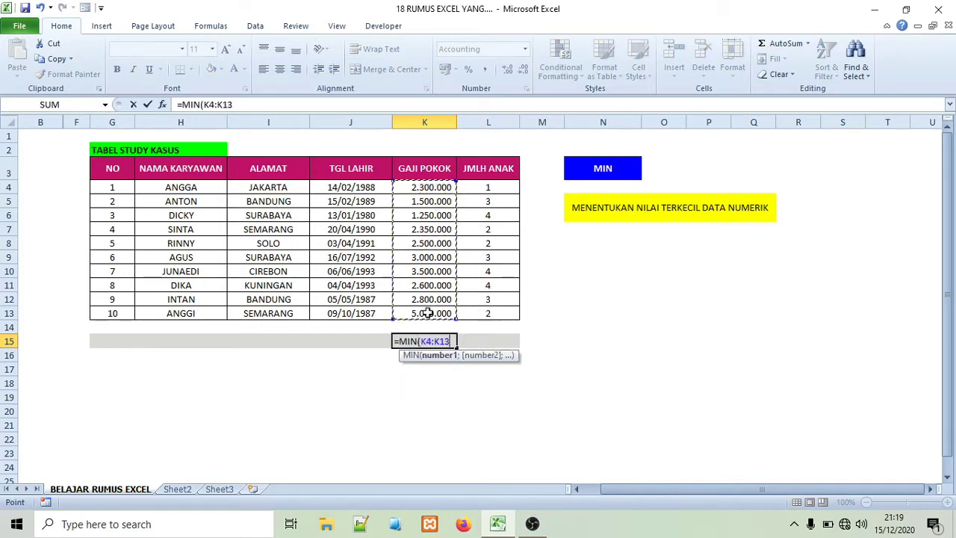
pyautogui.press('Return')
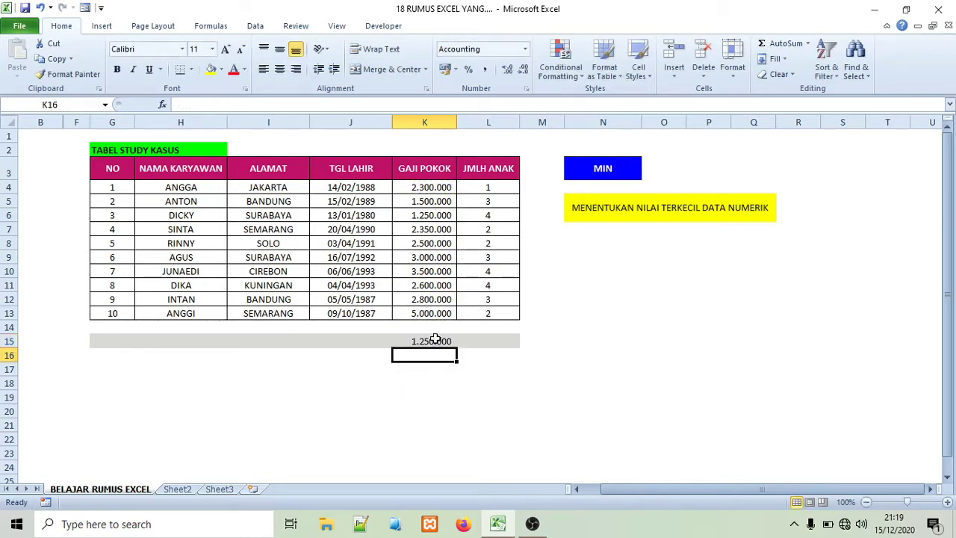
pyautogui.click(434, 340)
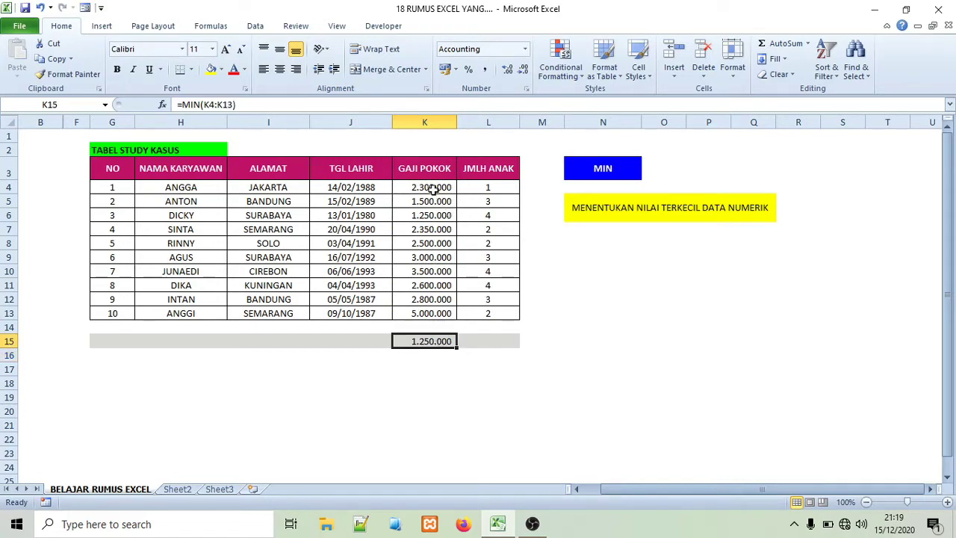
pyautogui.moveTo(434, 188); pyautogui.dragTo(424, 313)
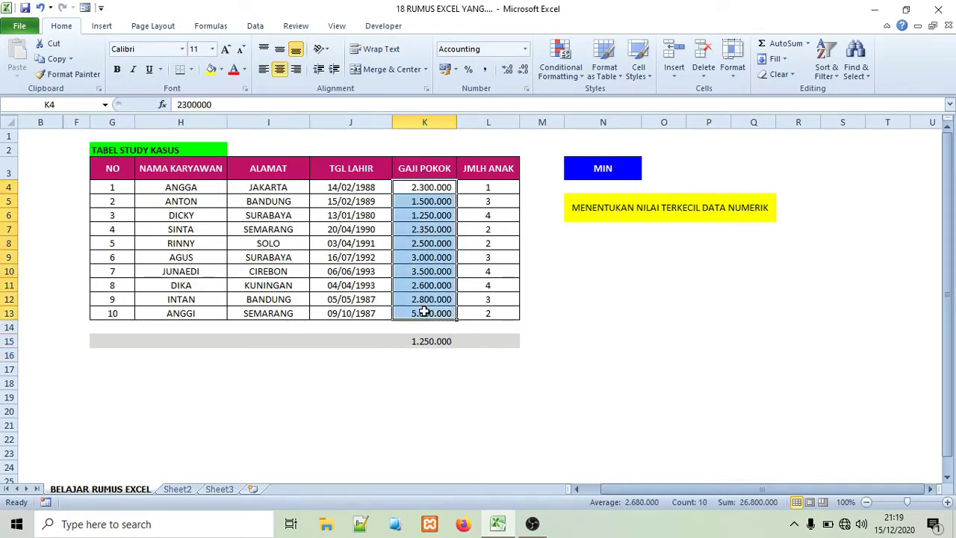
pyautogui.click(431, 215)
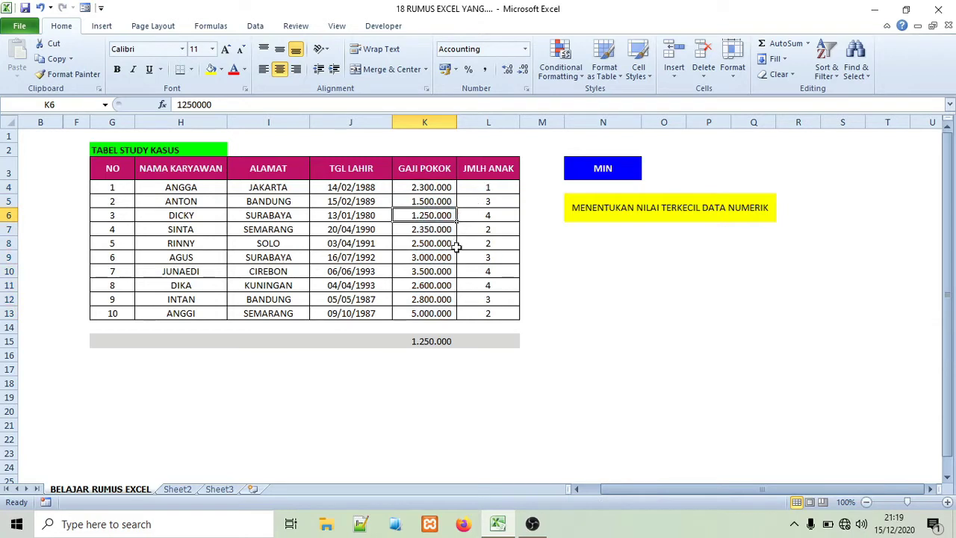
pyautogui.click(425, 340)
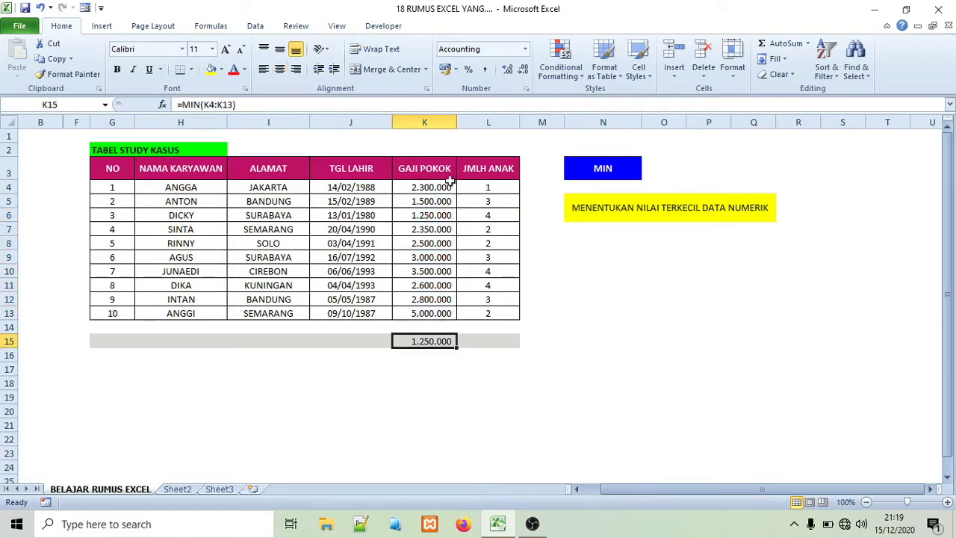
# Set the function selector in cell N3 to LEFT.
pyautogui.click(596, 169)
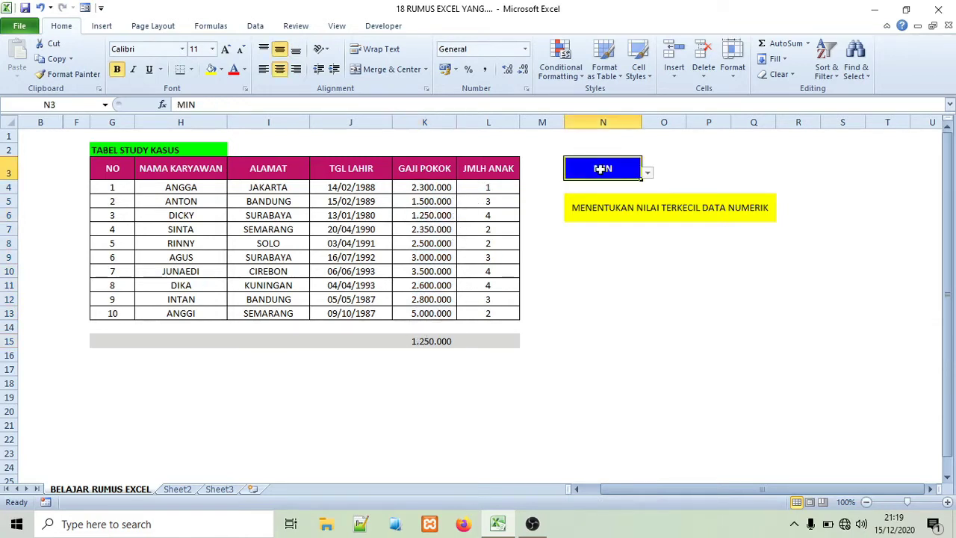
pyautogui.click(648, 174)
pyautogui.click(613, 193)
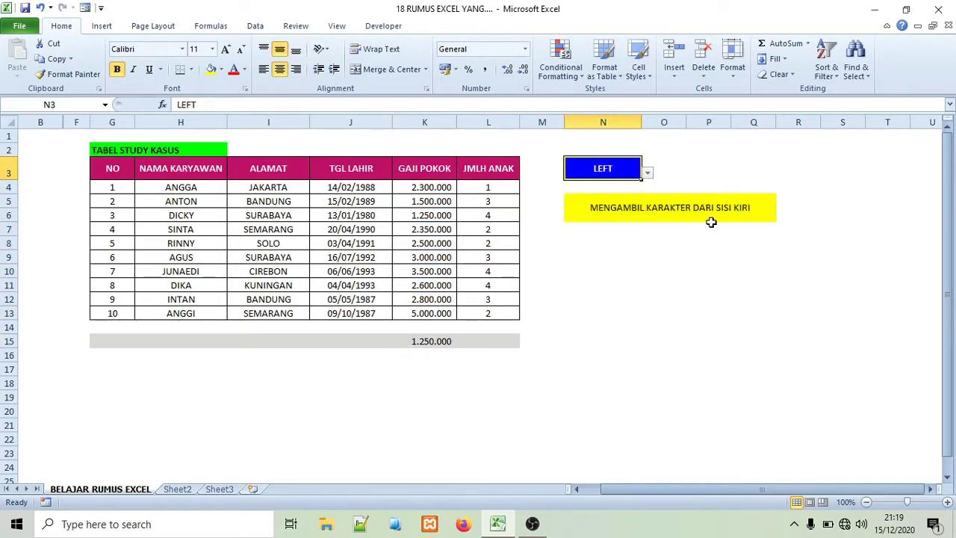
# Clear the formula from cell K15 and select cell I15 below the ALAMAT column.
pyautogui.click(424, 344)
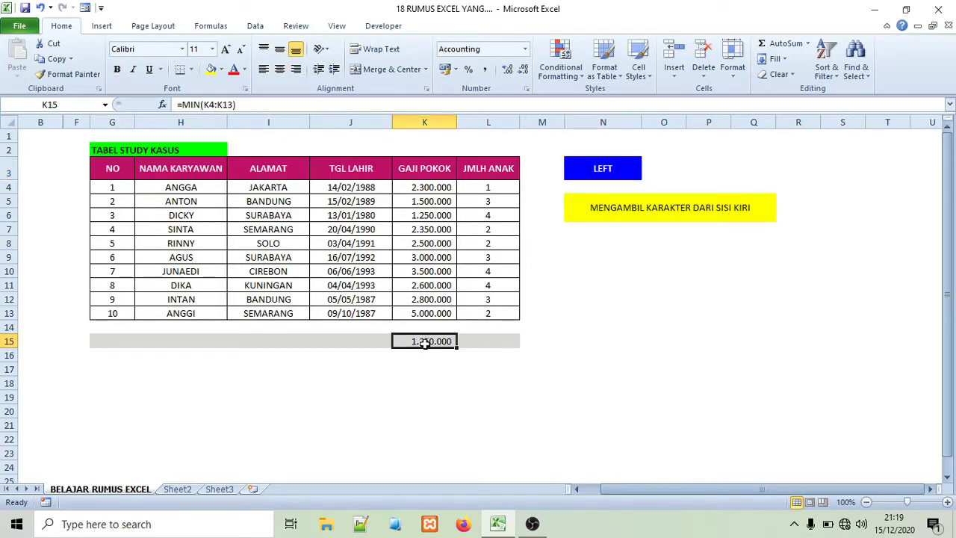
pyautogui.press('Delete')
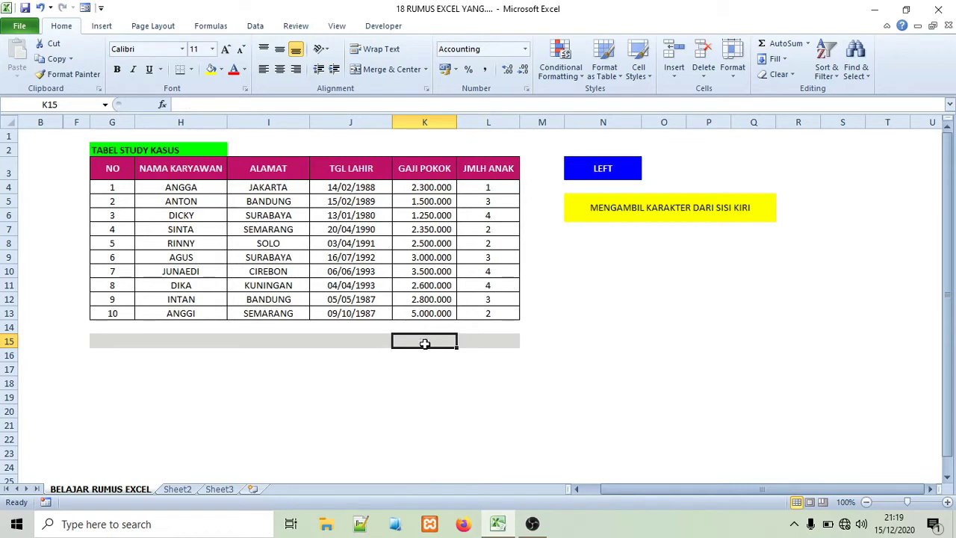
pyautogui.click(295, 340)
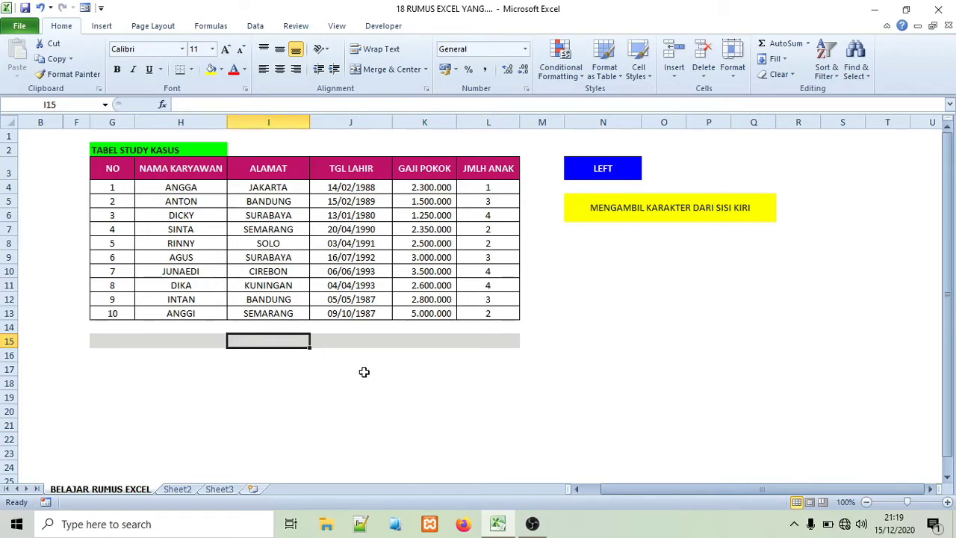
# Enter =LEFT(I13;3) in cell I15 to extract the first three characters of the last ALAMAT entry.
pyautogui.write('=LEF')
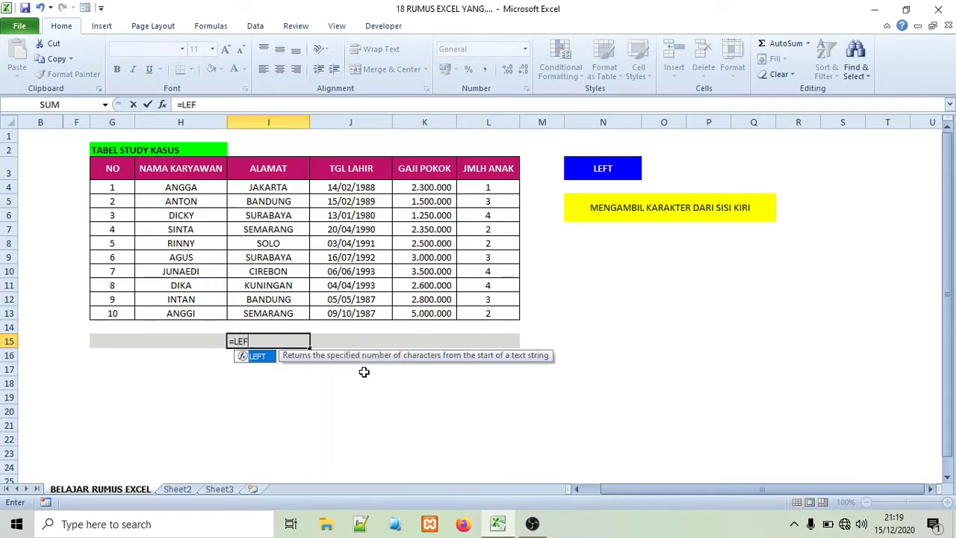
pyautogui.write('T(')
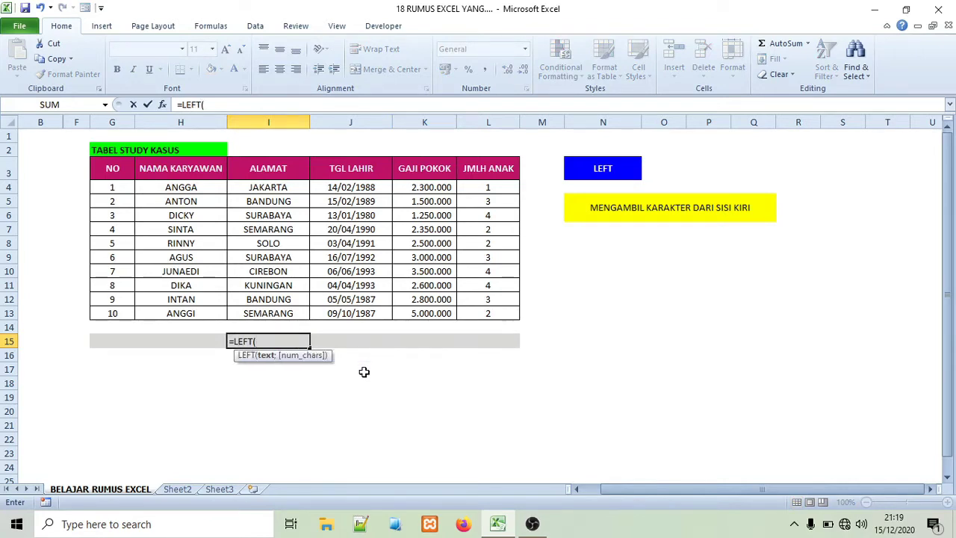
pyautogui.click(279, 313)
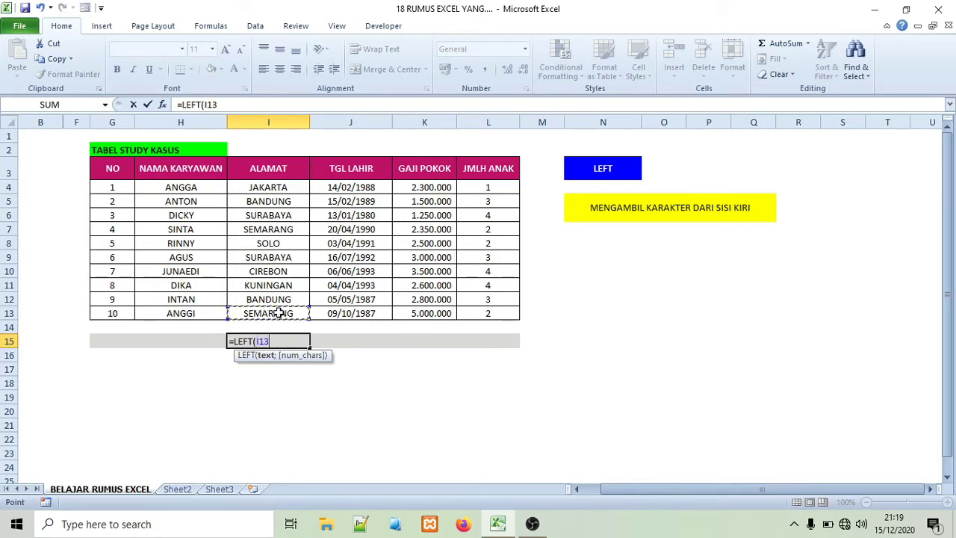
pyautogui.write(';')
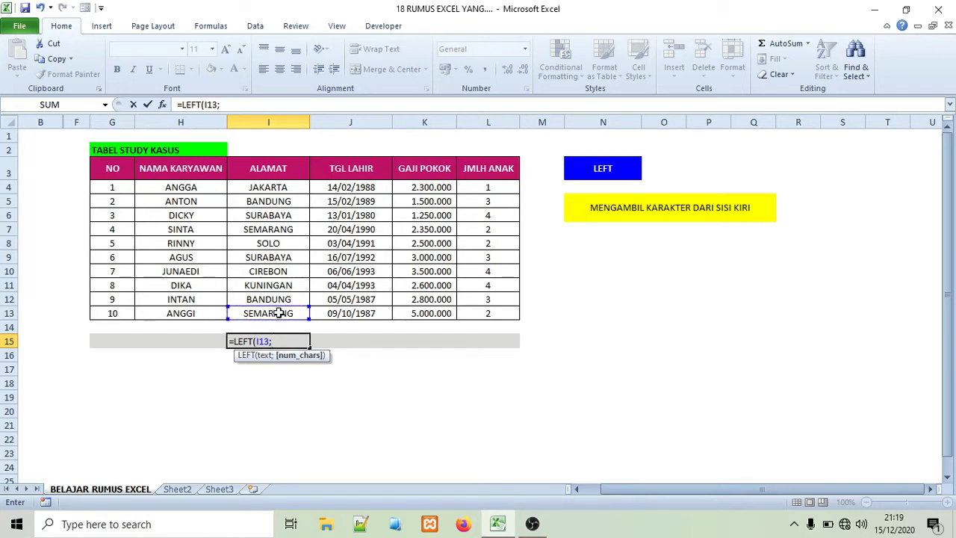
pyautogui.write('3')
pyautogui.press('Return')
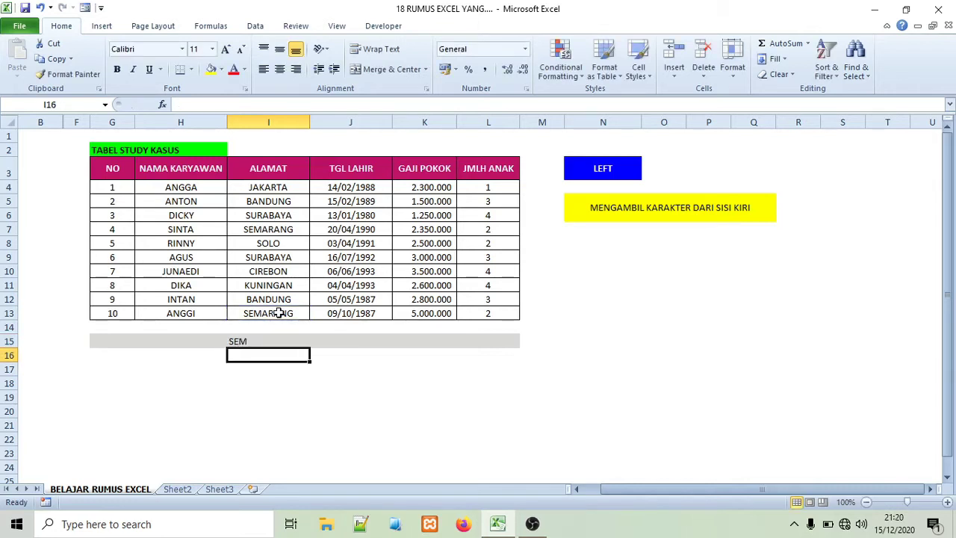
pyautogui.press('Up')
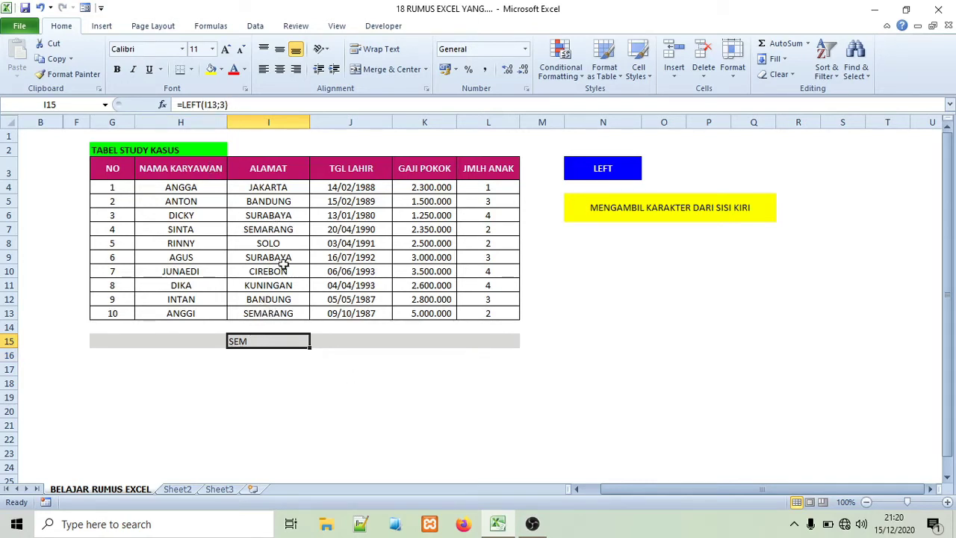
# Set the function selector in cell N3 to MID.
pyautogui.click(628, 168)
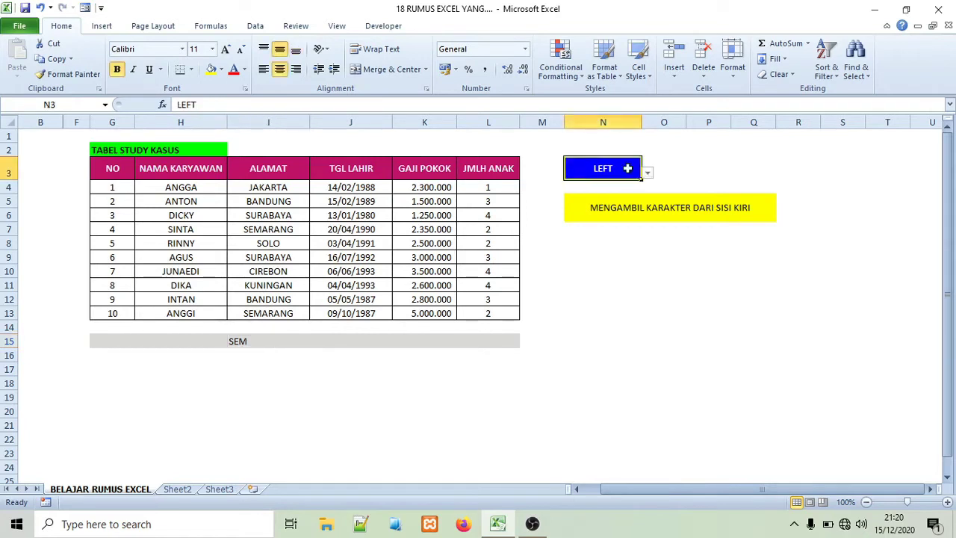
pyautogui.click(647, 175)
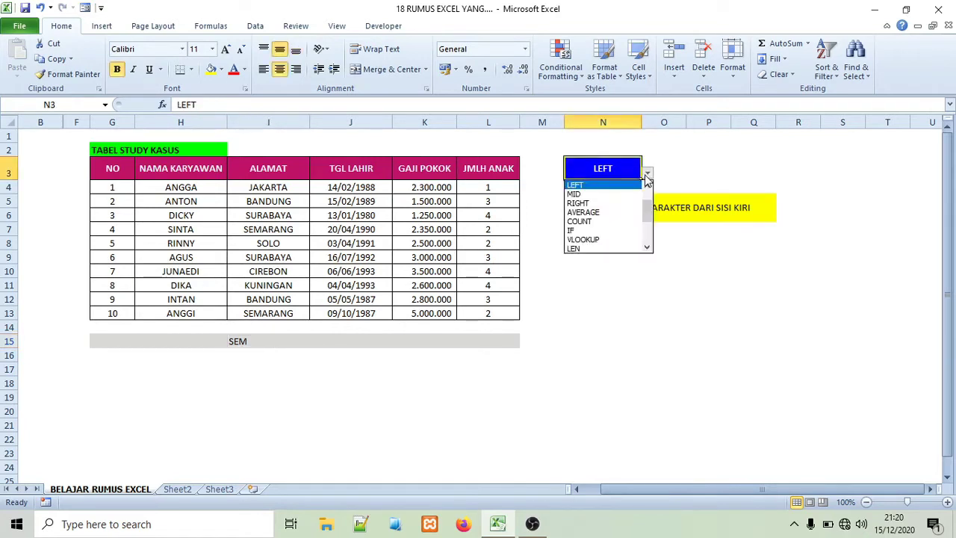
pyautogui.click(604, 194)
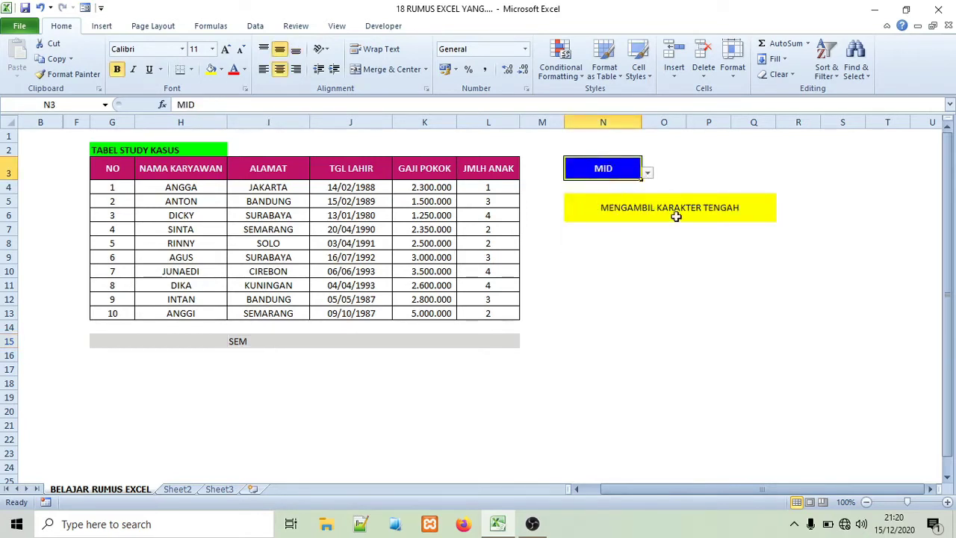
# Replace the formula in cell I15 with =MID(I13;3;2) and review its start_num argument.
pyautogui.click(269, 338)
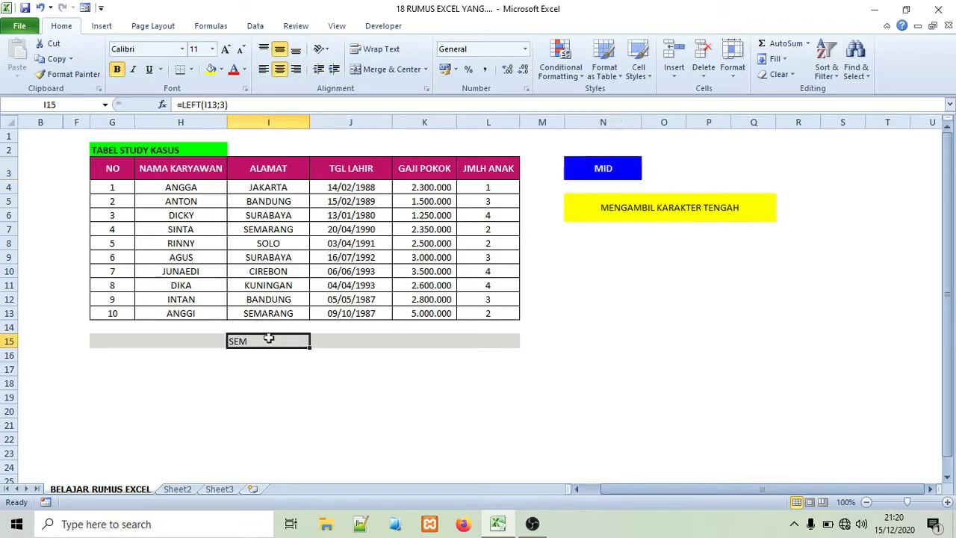
pyautogui.write('=')
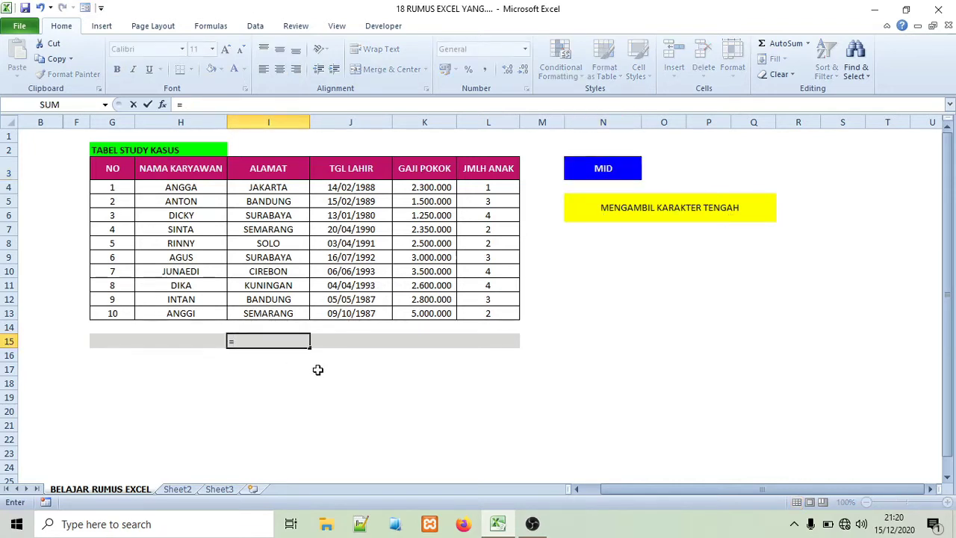
pyautogui.write('MID(')
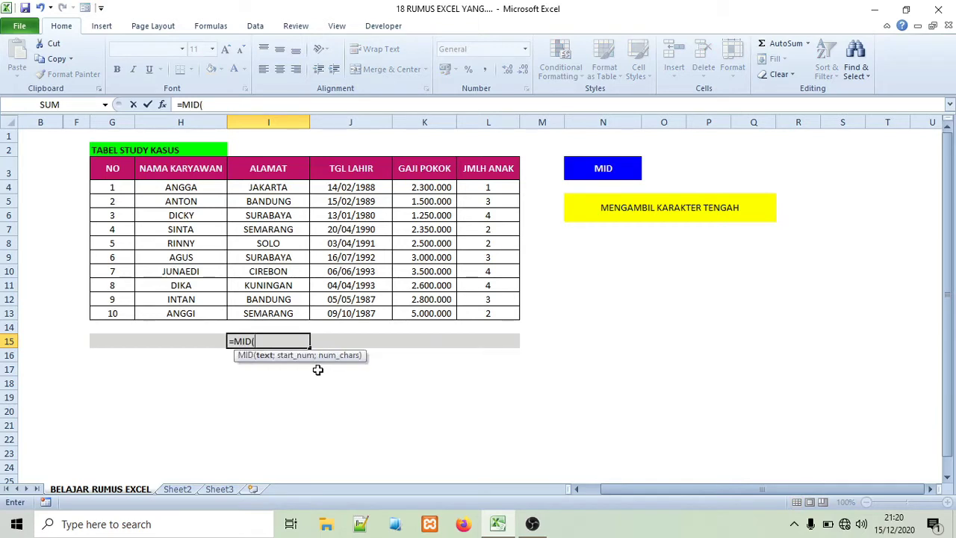
pyautogui.click(289, 311)
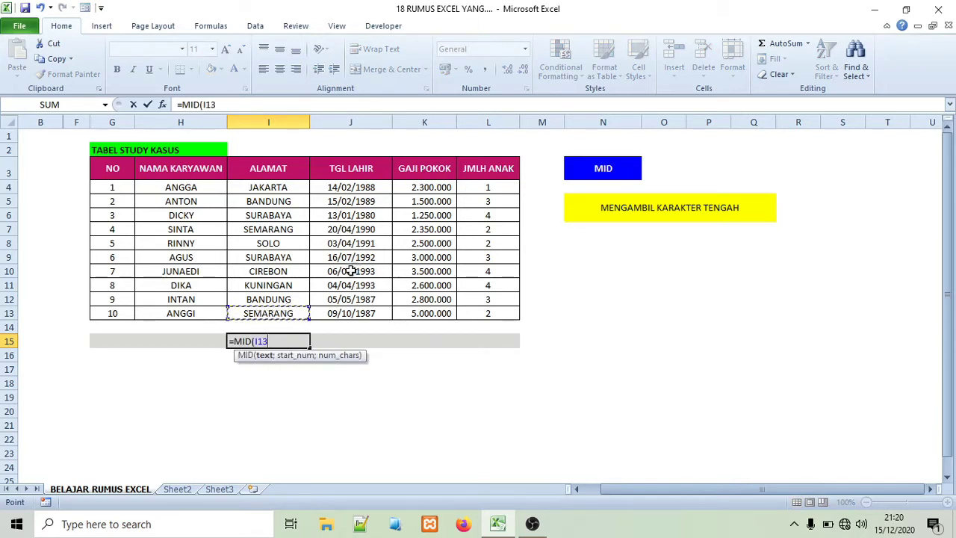
pyautogui.write(';')
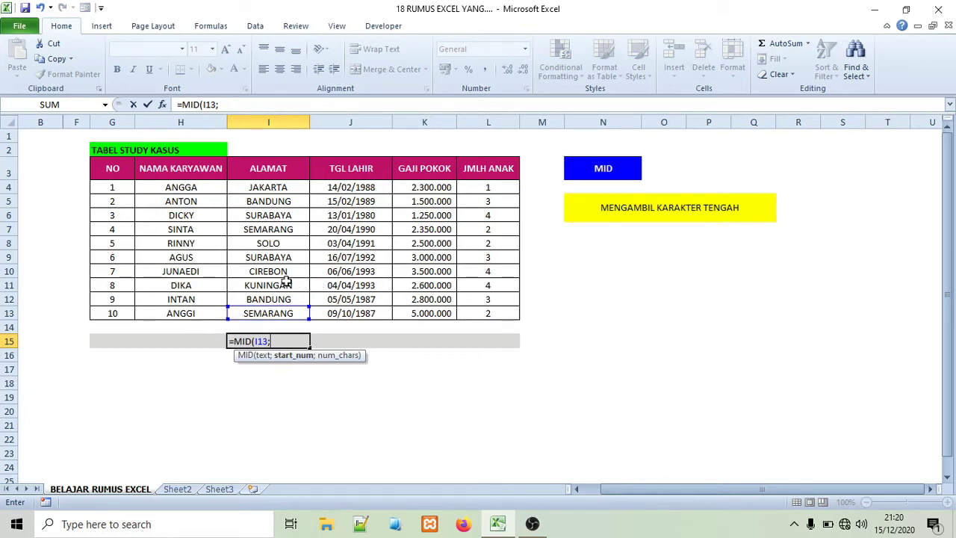
pyautogui.write('3;2')
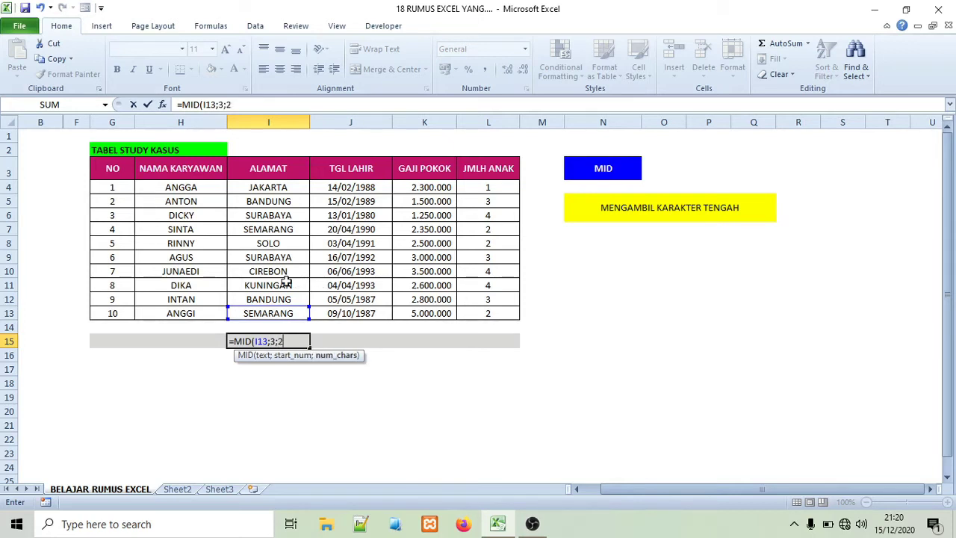
pyautogui.press('Return')
pyautogui.press('Up')
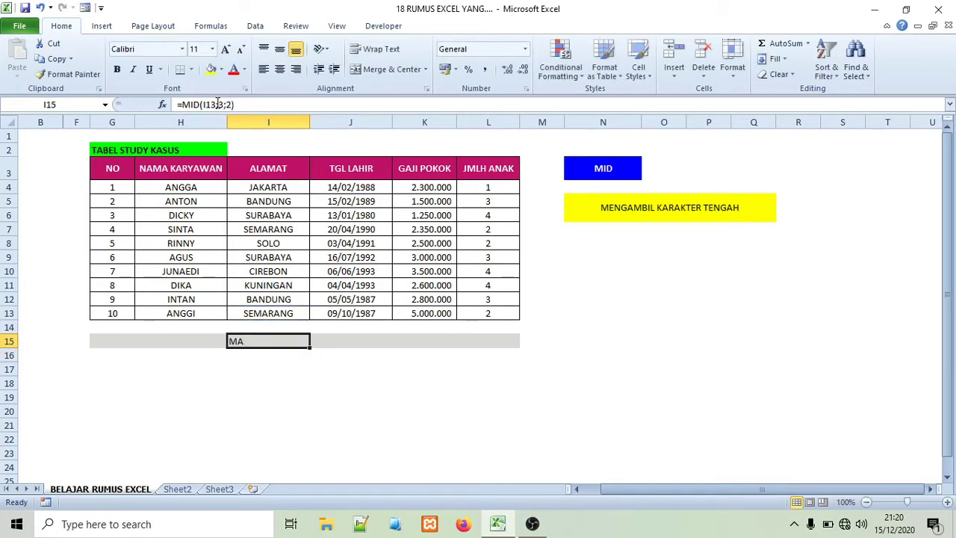
pyautogui.click(216, 105)
pyautogui.doubleClick(220, 105)
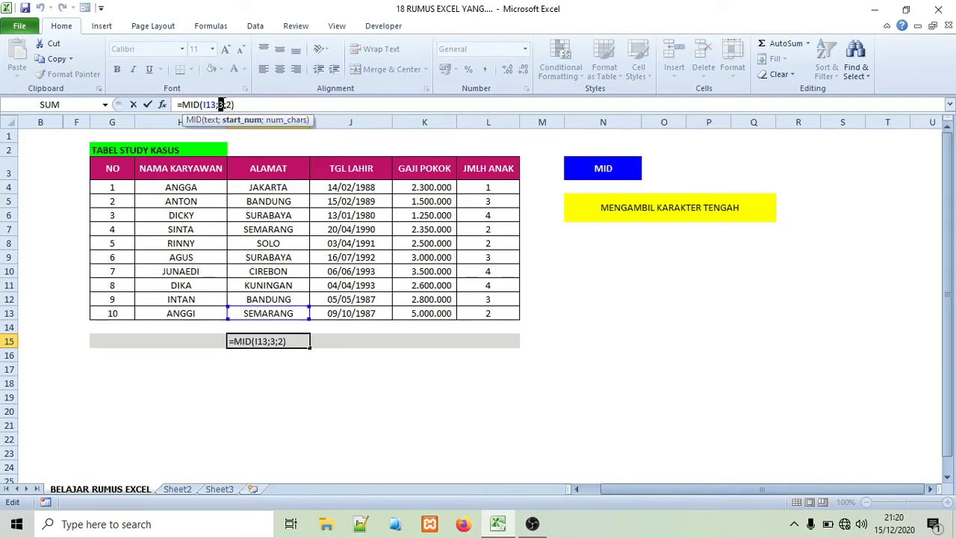
pyautogui.click(221, 105)
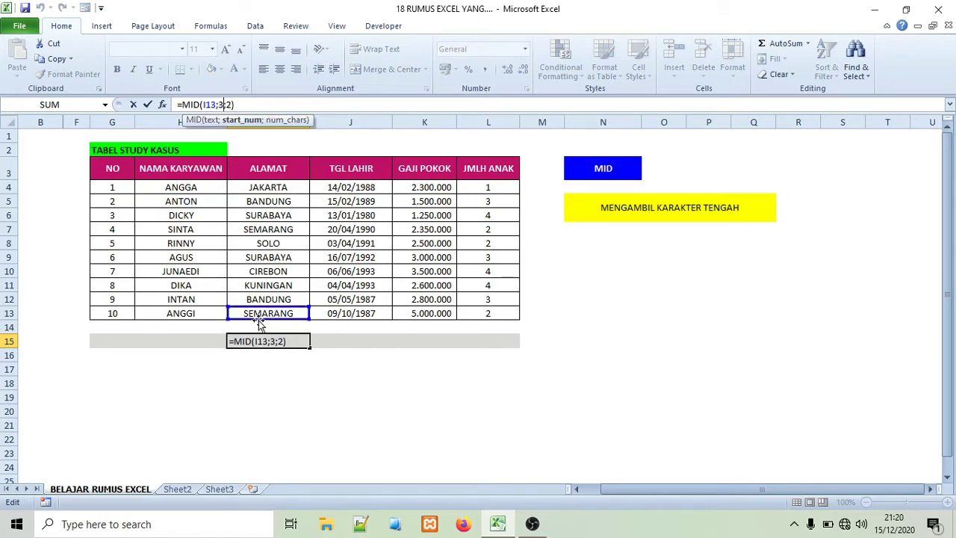
pyautogui.press('Return')
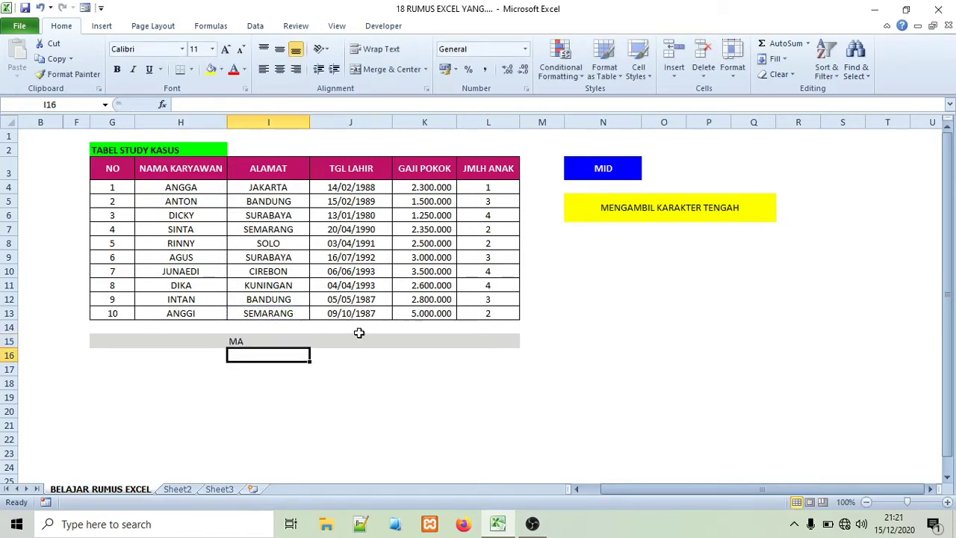
# Set the function selector in cell N3 to RIGHT.
pyautogui.click(591, 170)
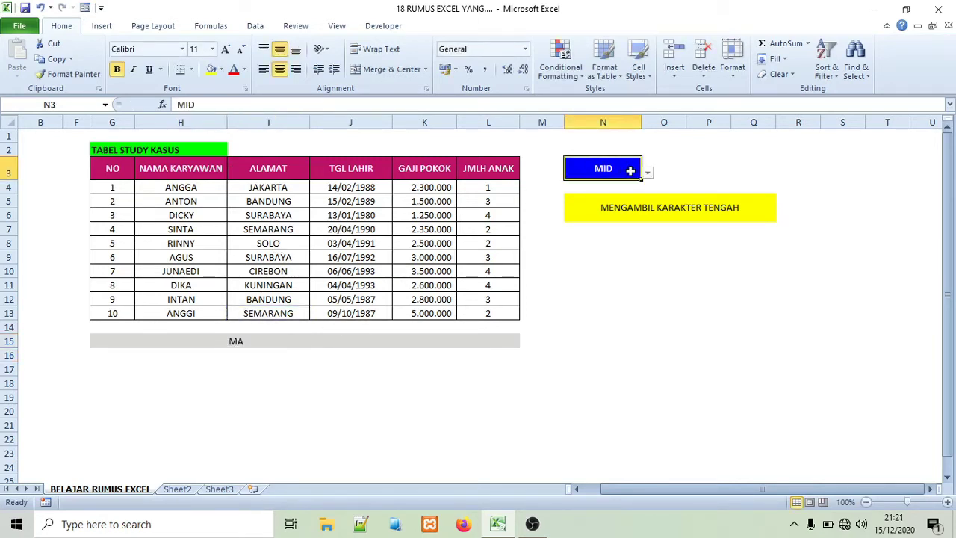
pyautogui.click(647, 172)
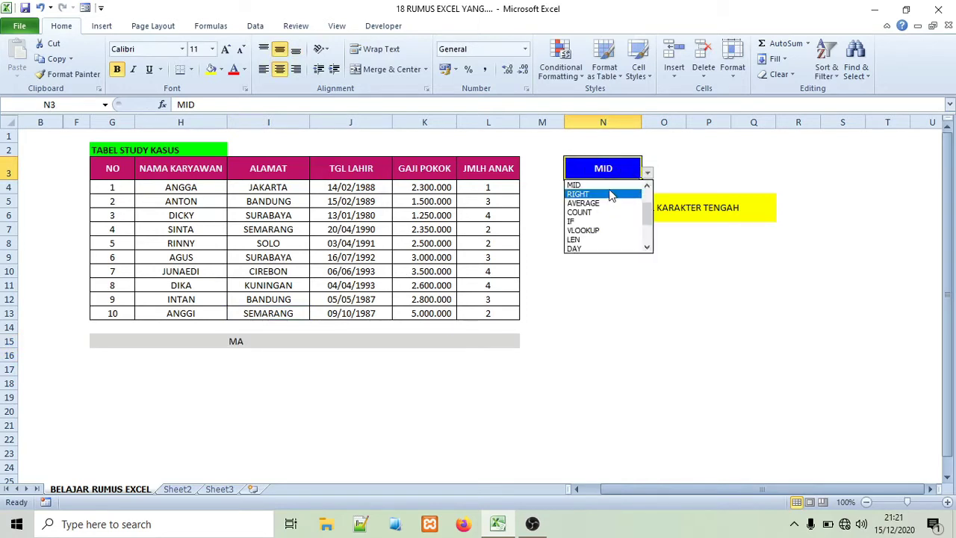
pyautogui.click(598, 194)
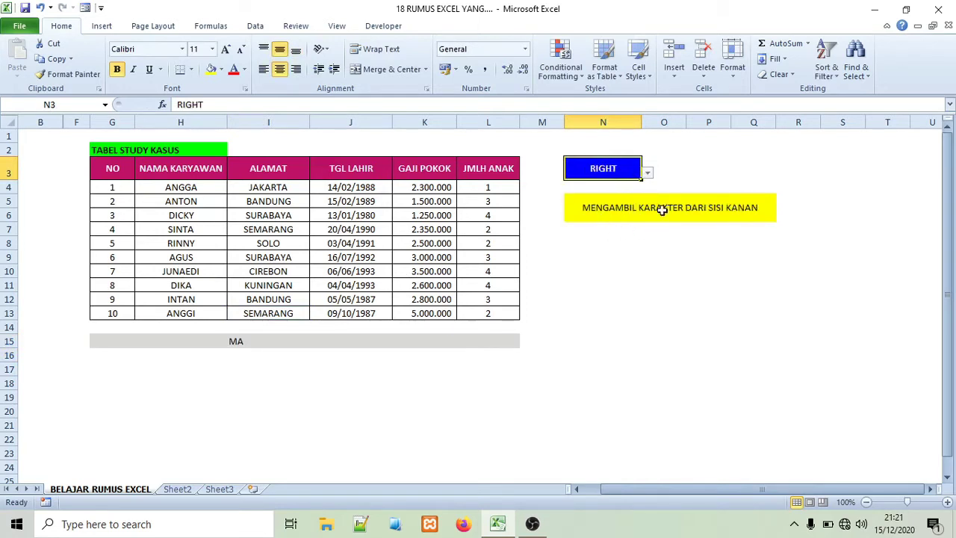
# Replace the formula in cell I15 with =RIGHT(I13;3) to extract the last three characters of the final ALAMAT entry.
pyautogui.click(256, 346)
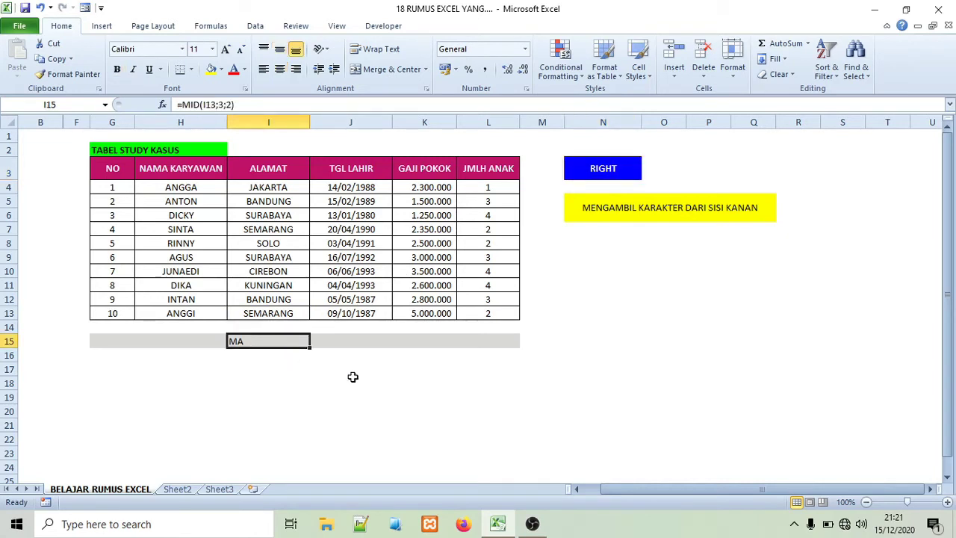
pyautogui.write('=')
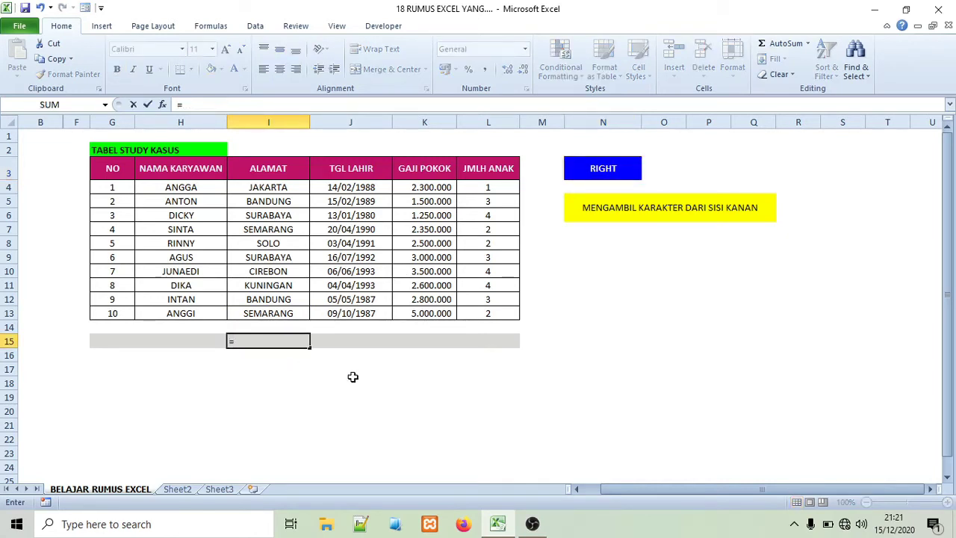
pyautogui.write('RIGH')
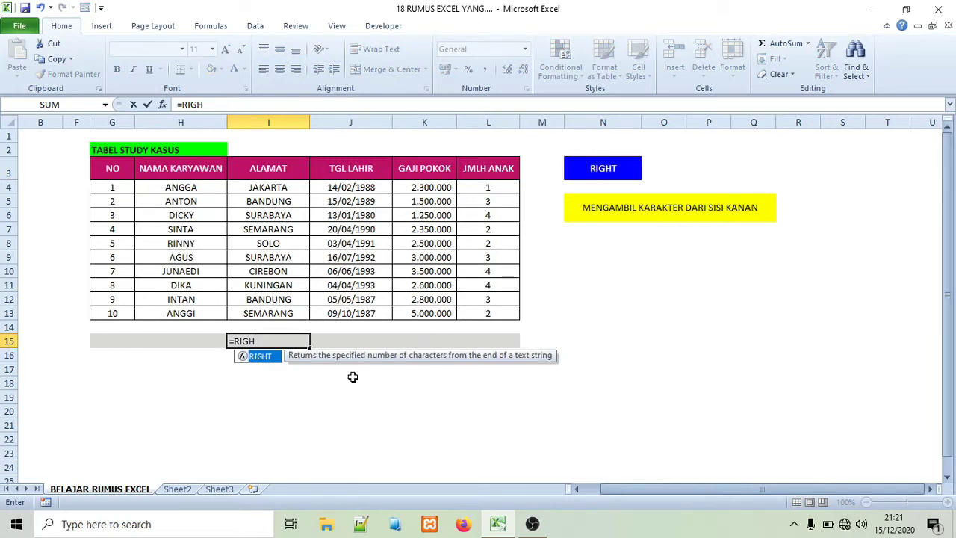
pyautogui.write('T(')
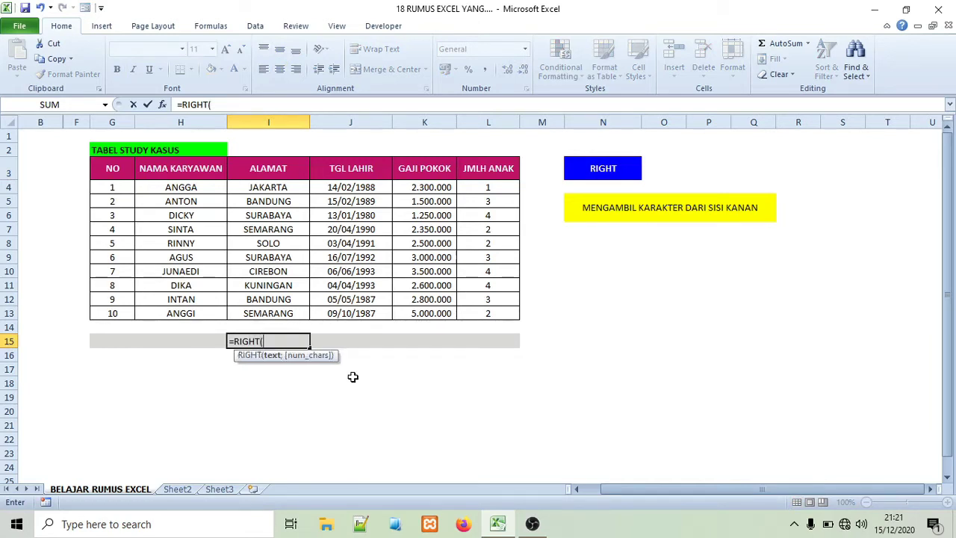
pyautogui.click(284, 315)
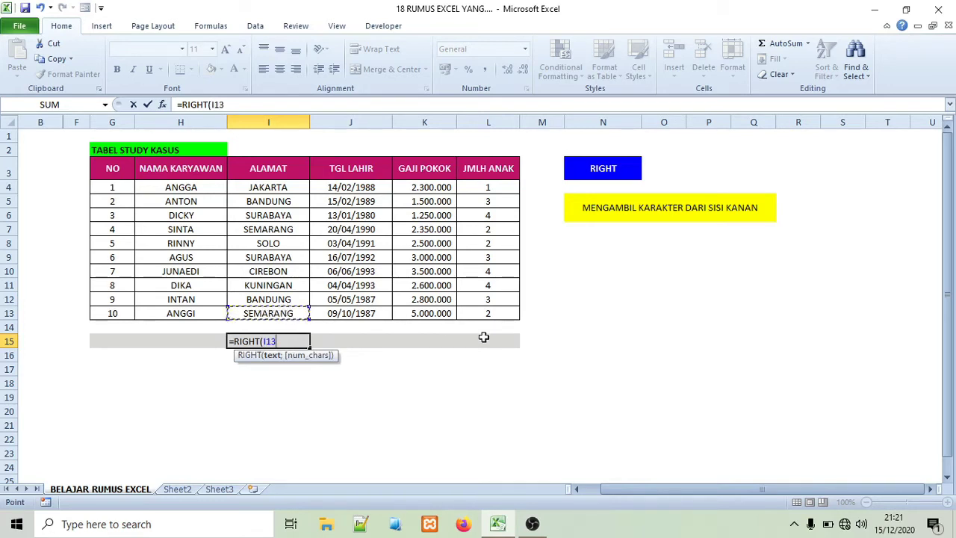
pyautogui.write(';')
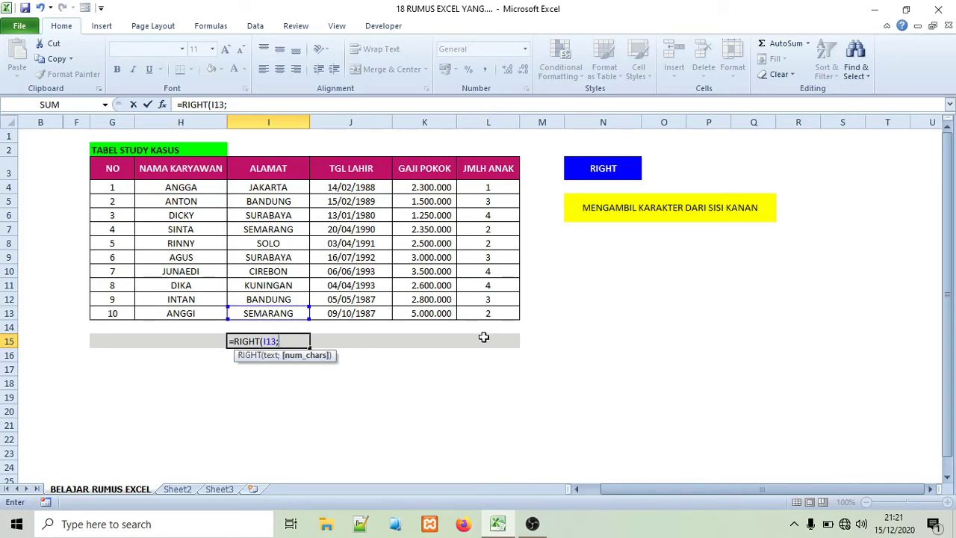
pyautogui.write('3')
pyautogui.press('Return')
pyautogui.press('Up')
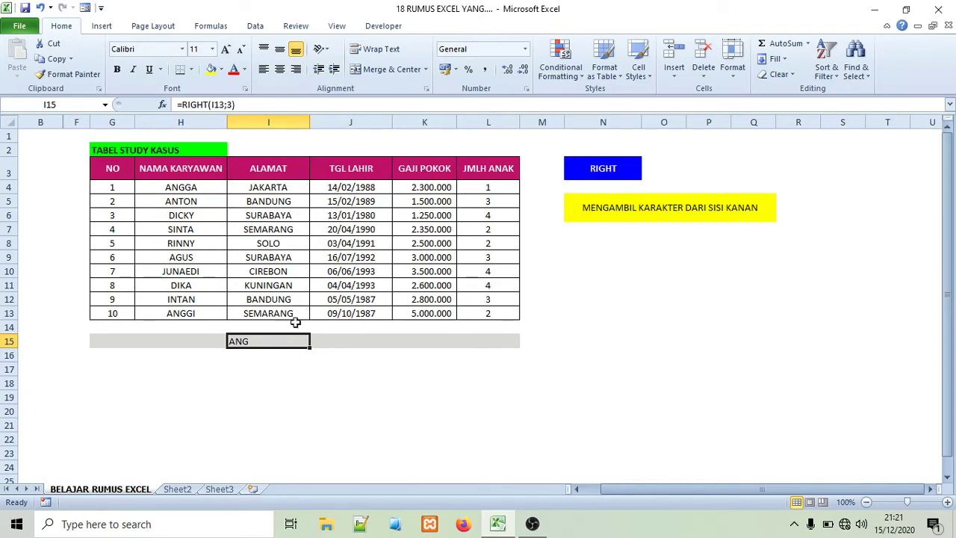
# Set the function selector in cell N3 to AVERAGE.
pyautogui.click(605, 171)
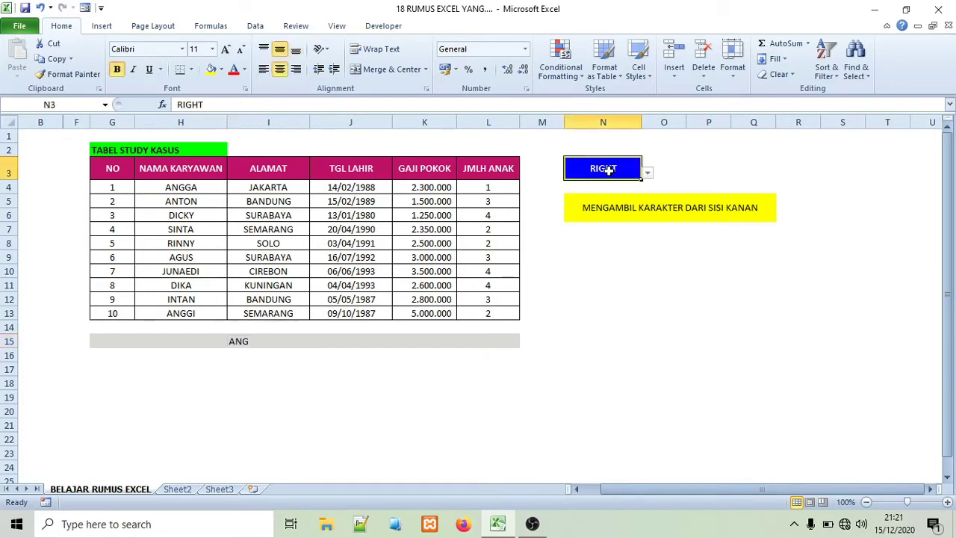
pyautogui.click(647, 177)
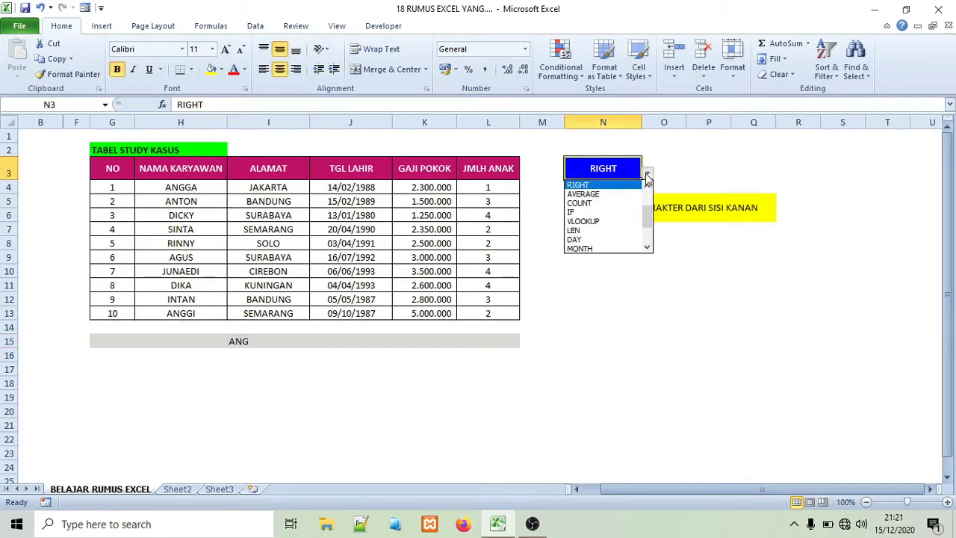
pyautogui.click(598, 197)
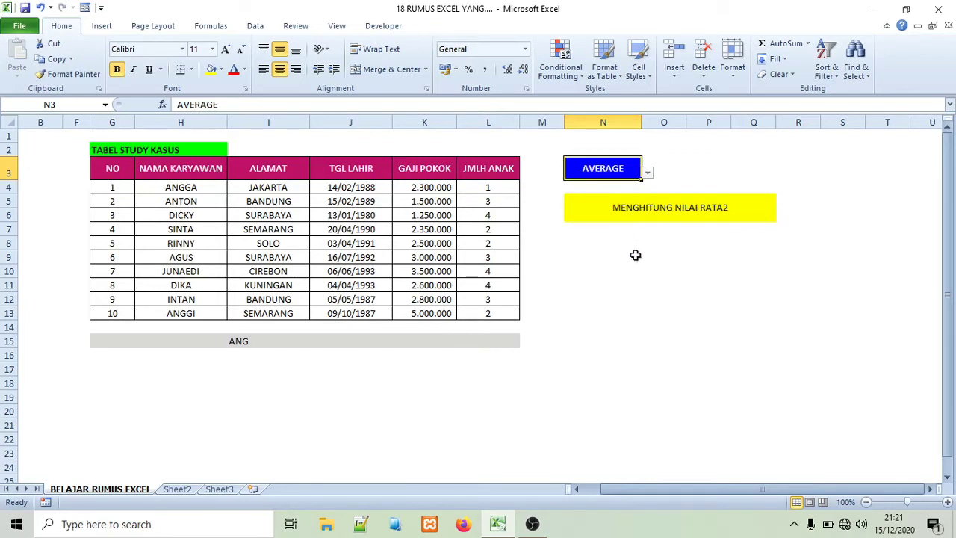
# Clear the formula from cell I15 and select cell K15 below the GAJI POKOK column.
pyautogui.click(299, 342)
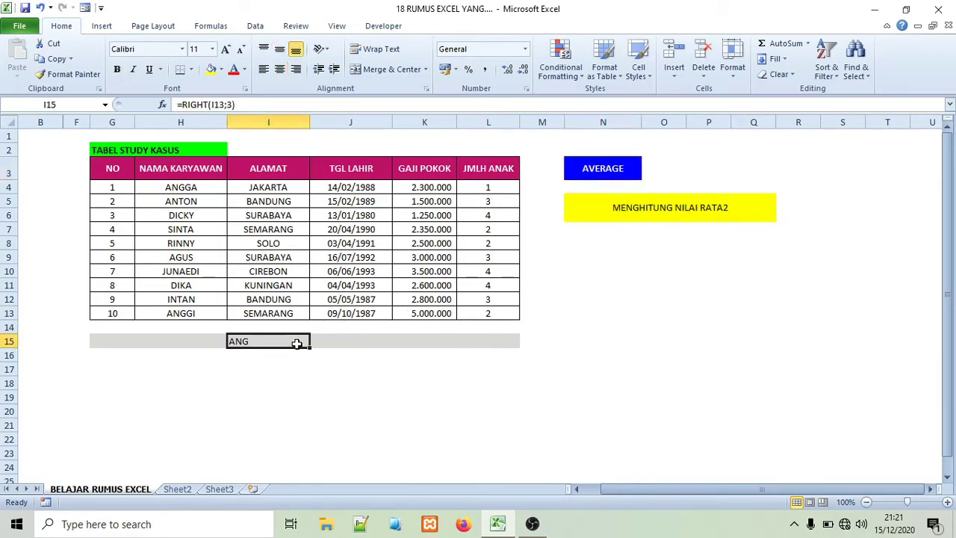
pyautogui.press('Delete')
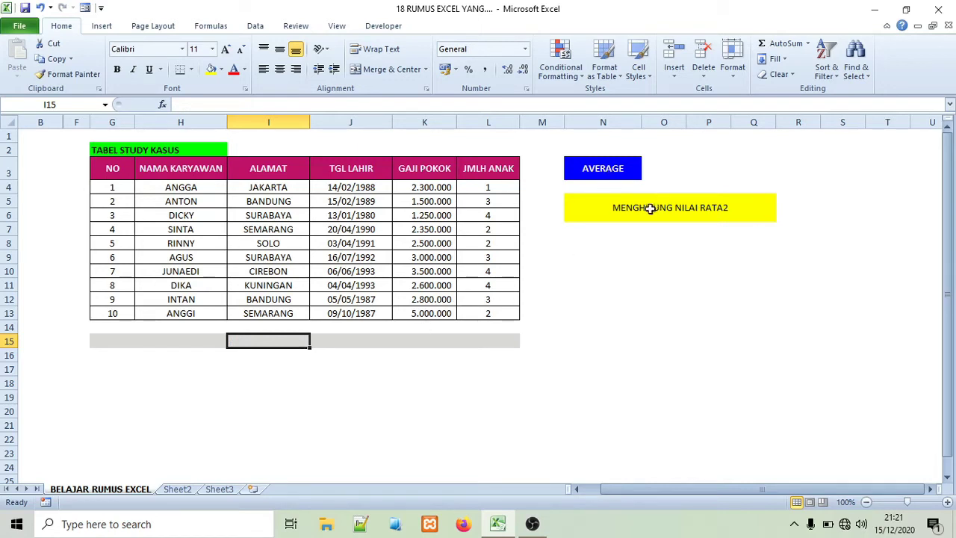
pyautogui.click(428, 340)
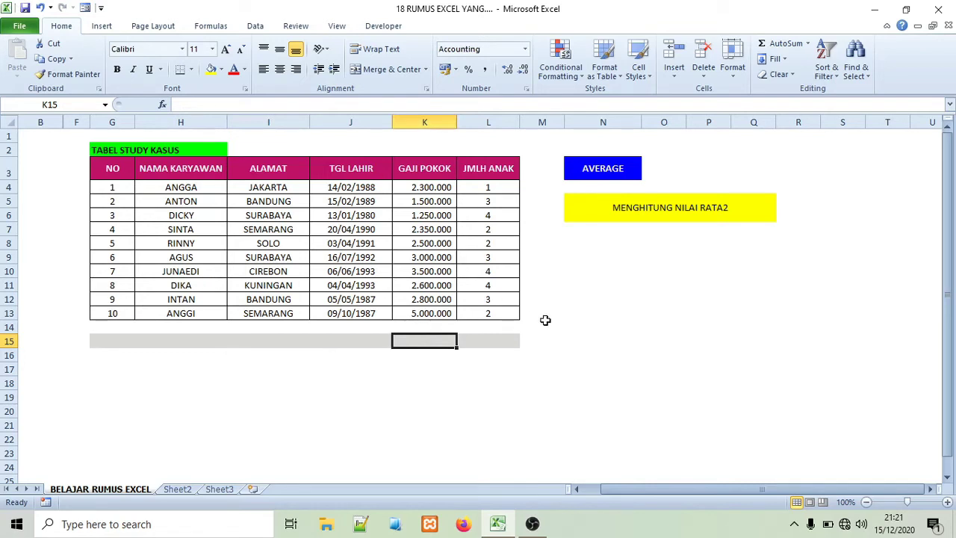
# Enter =AVERAGE(K4:K13) in cell K15 to average the GAJI POKOK column.
pyautogui.write('=')
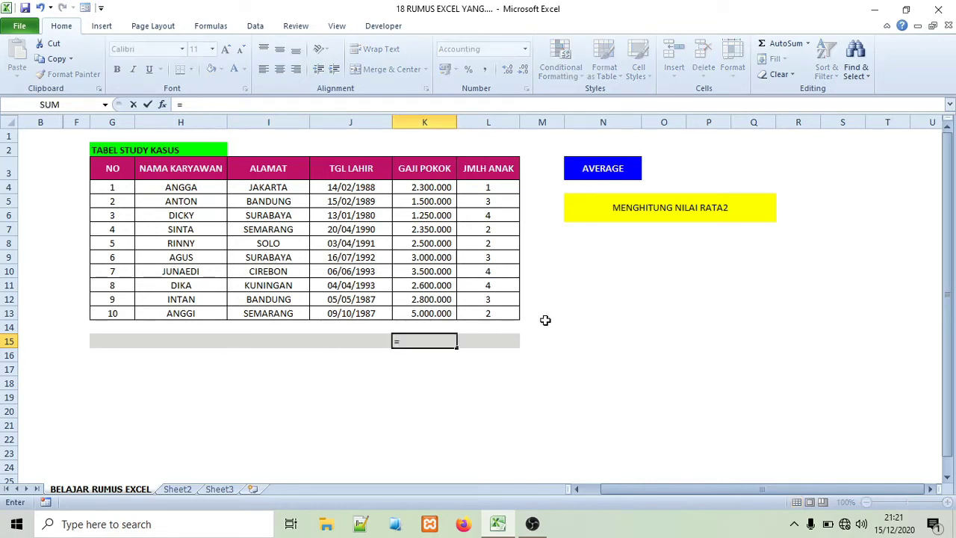
pyautogui.write('AVE')
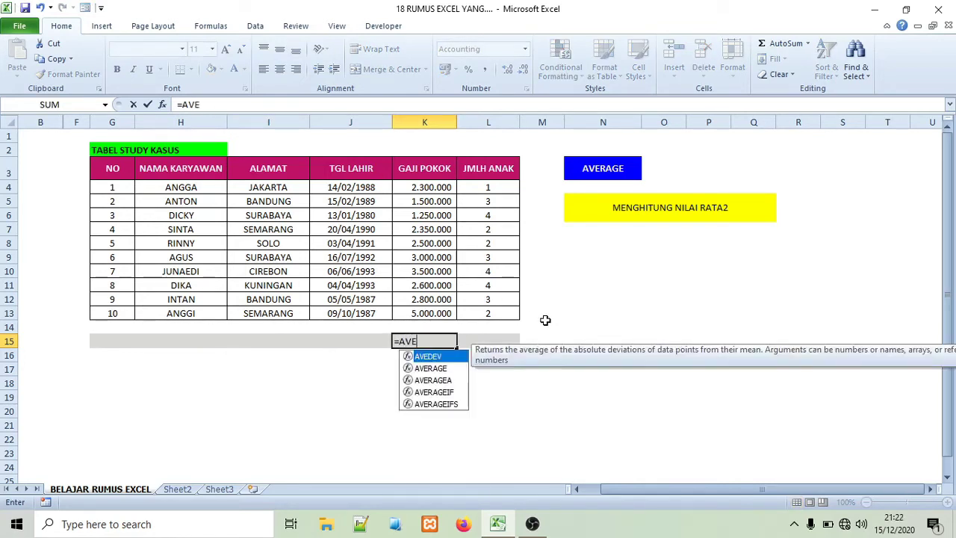
pyautogui.write('RAGE(')
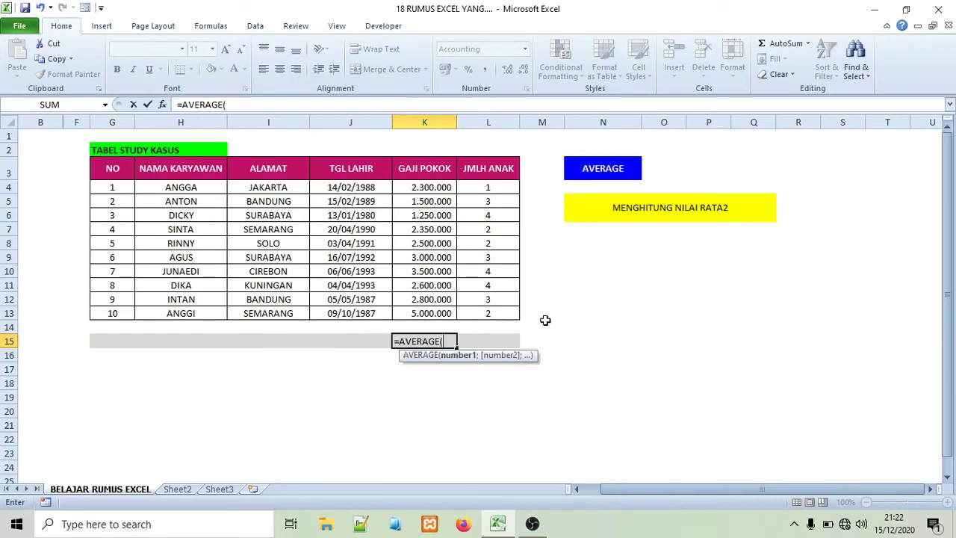
pyautogui.moveTo(444, 187); pyautogui.dragTo(437, 309)
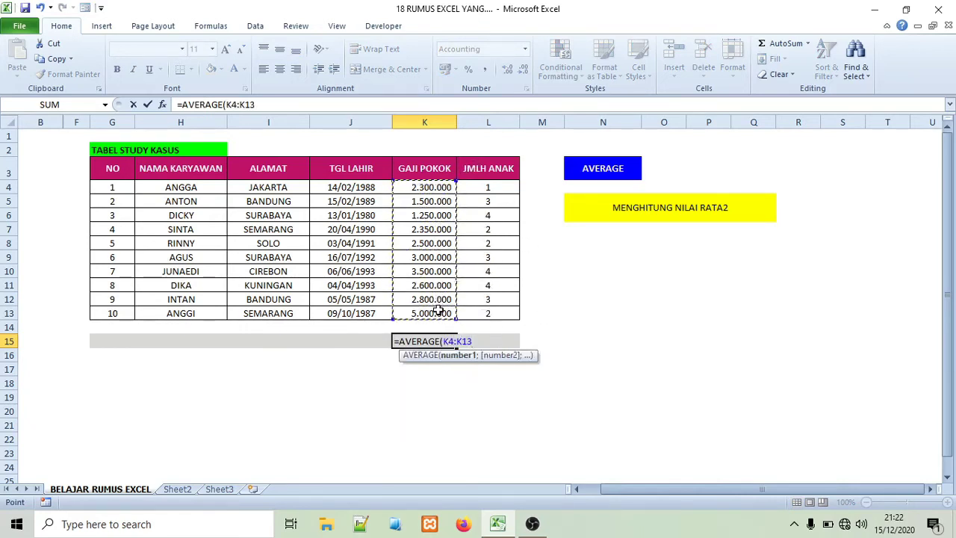
pyautogui.press('Return')
pyautogui.press('Up')
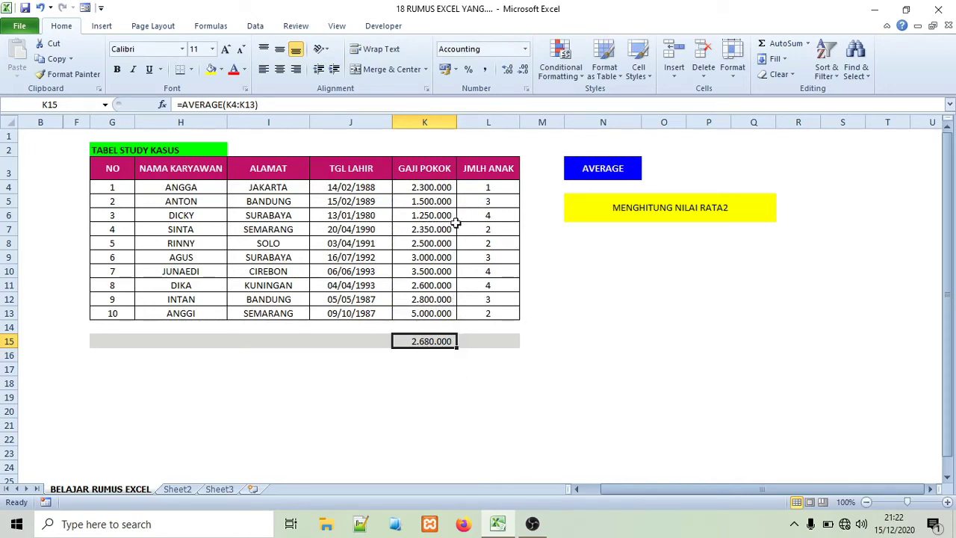
# Set the function selector in cell N3 to COUNT.
pyautogui.click(613, 168)
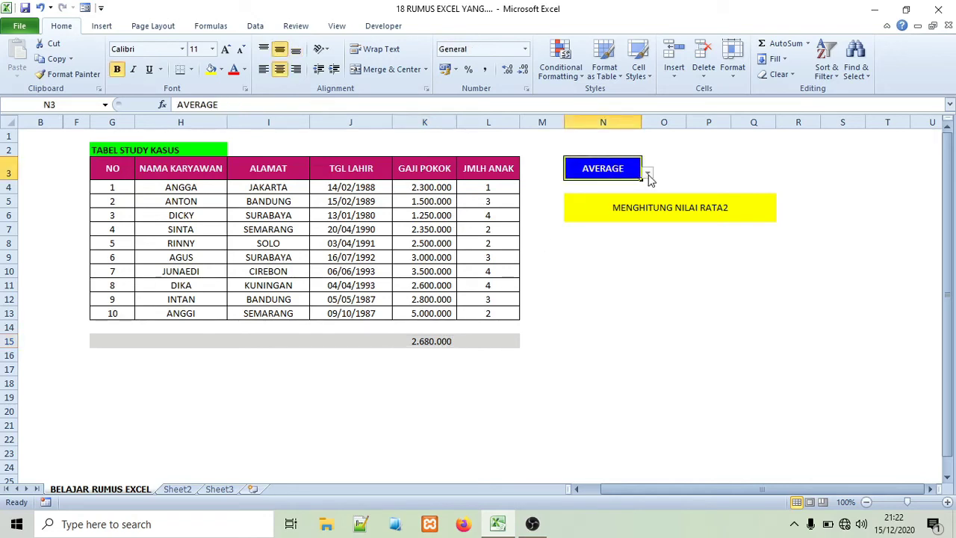
pyautogui.click(647, 173)
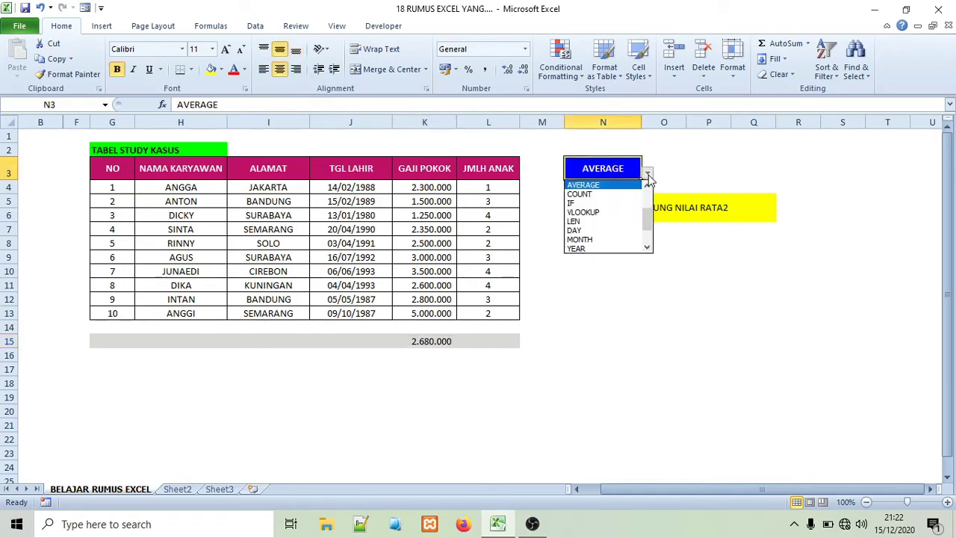
pyautogui.click(614, 196)
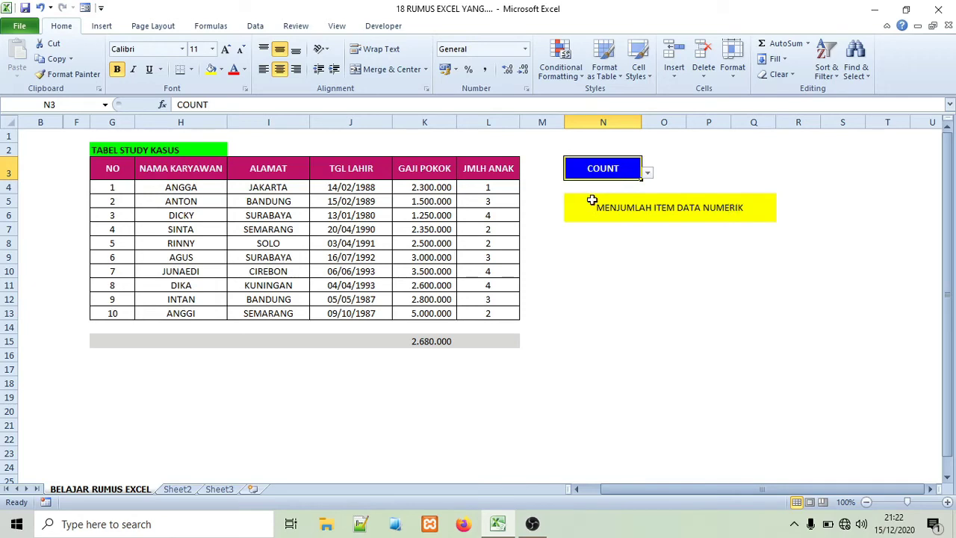
# Clear the AVERAGE formula from cell K15 and select cell L15 below the JMLH ANAK column.
pyautogui.click(431, 340)
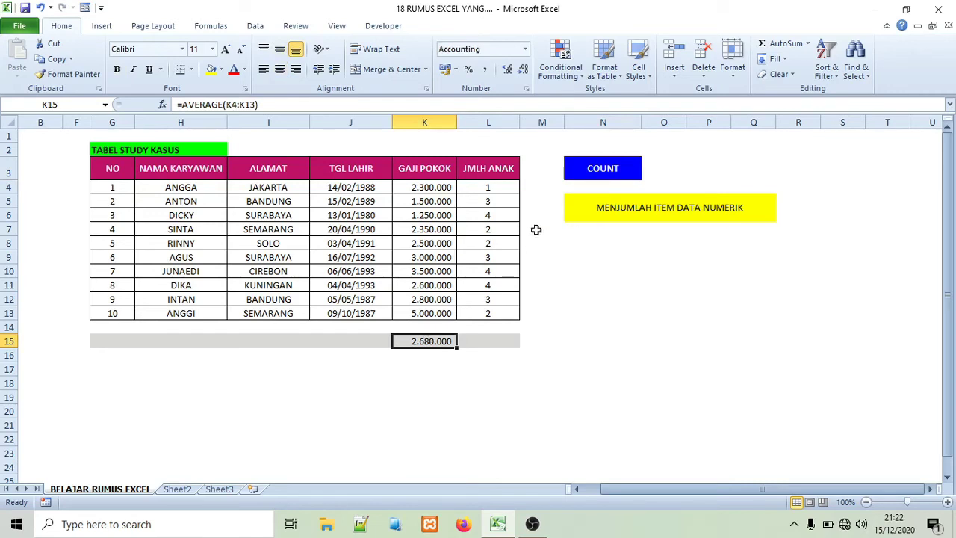
pyautogui.moveTo(437, 189); pyautogui.dragTo(429, 317)
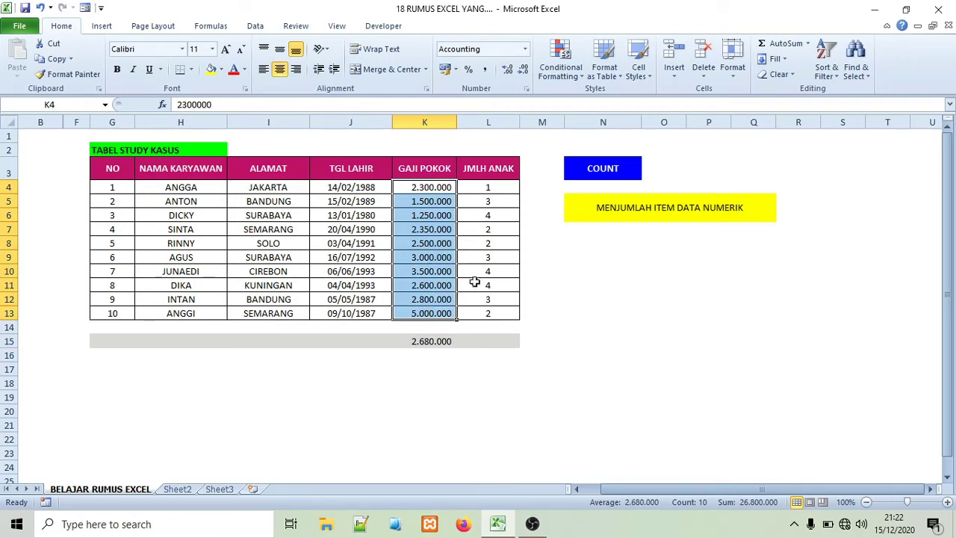
pyautogui.click(435, 342)
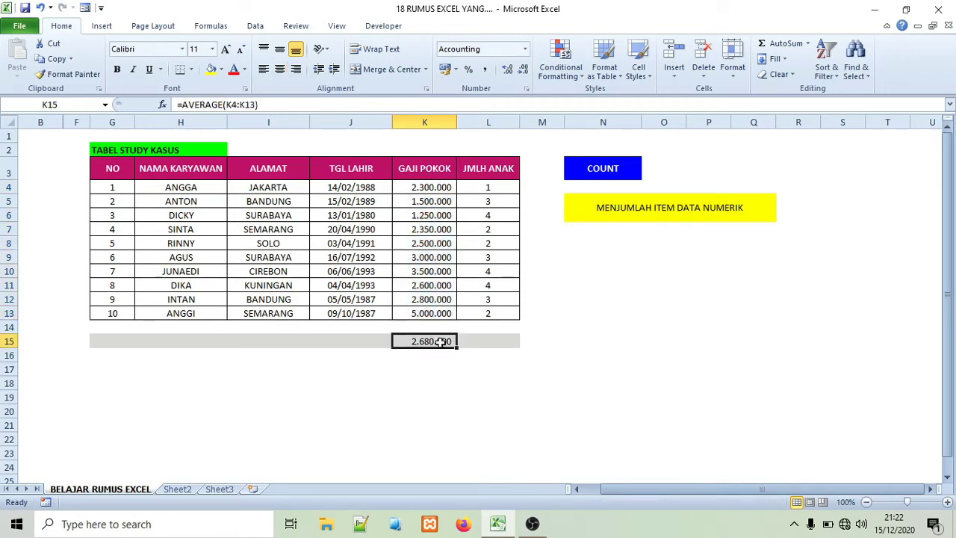
pyautogui.press('Delete')
pyautogui.press('Right')
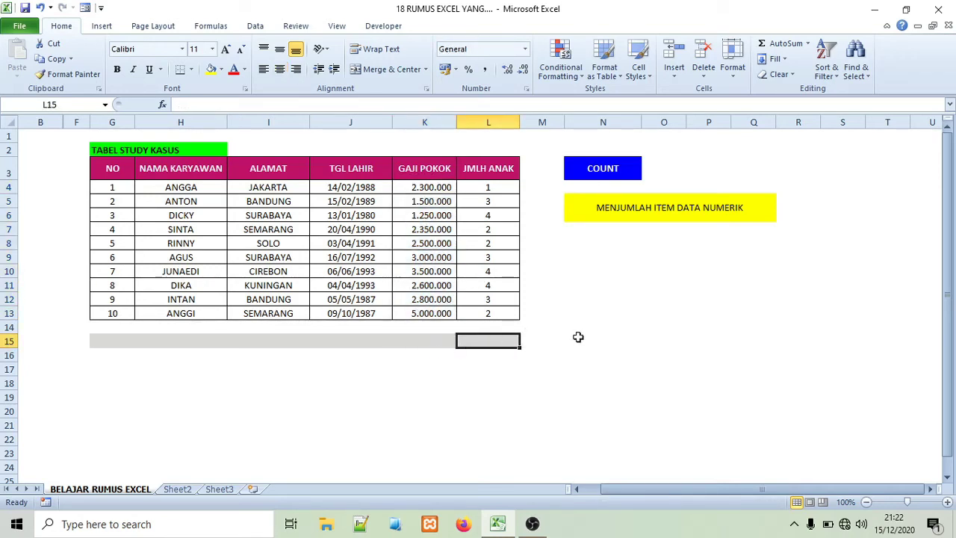
# Enter =COUNT(L4:L13) in cell L15 to count the numeric entries in the JMLH ANAK column.
pyautogui.write('=COU')
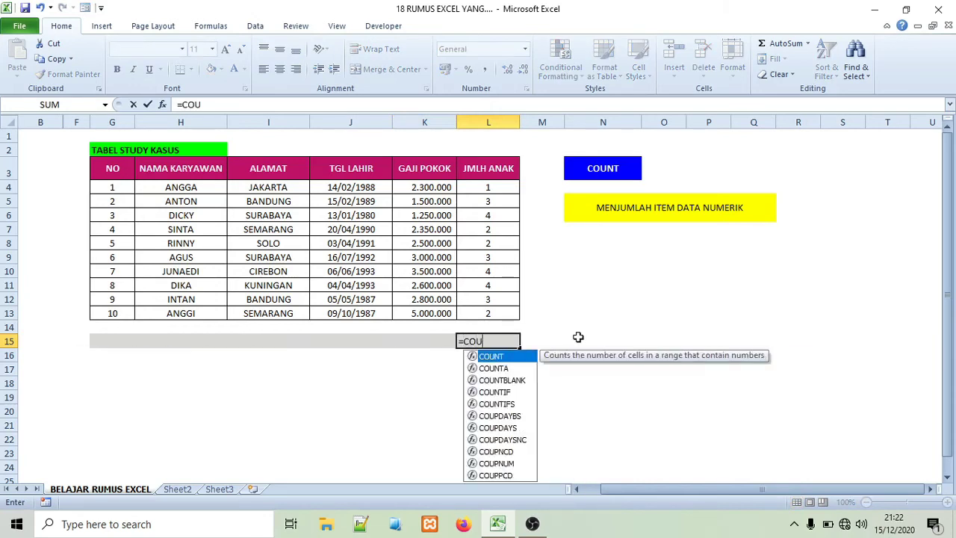
pyautogui.write('NT(')
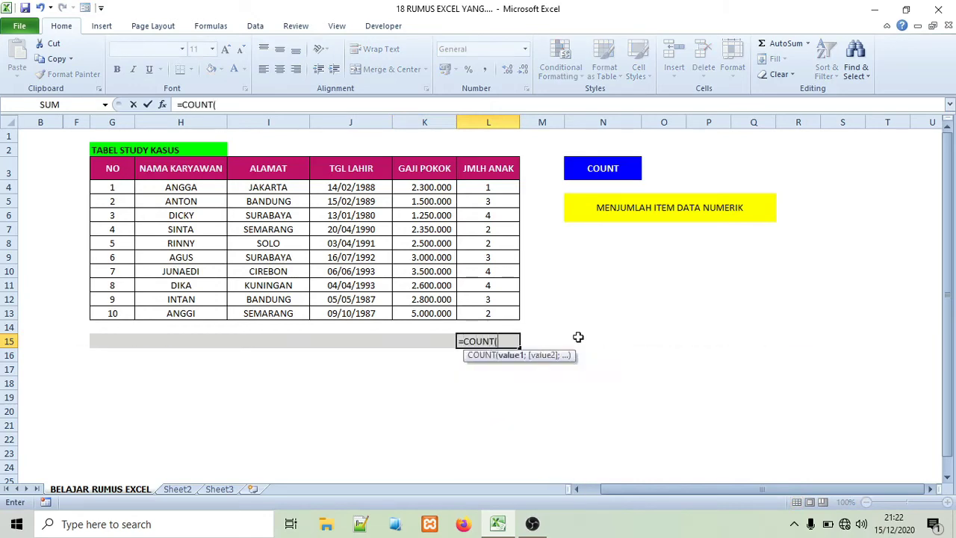
pyautogui.click(503, 191)
pyautogui.moveTo(503, 190); pyautogui.dragTo(503, 319)
pyautogui.press('Return')
pyautogui.press('Up')
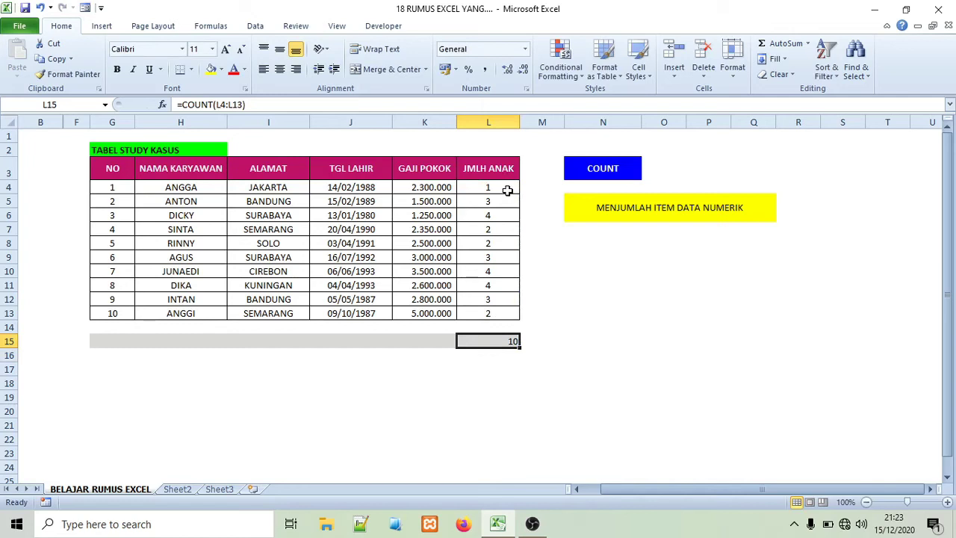
# Review the counted JMLH ANAK range and clear the COUNT formula from cell L15.
pyautogui.moveTo(494, 187); pyautogui.dragTo(484, 322)
pyautogui.click(489, 340)
pyautogui.press('Delete')
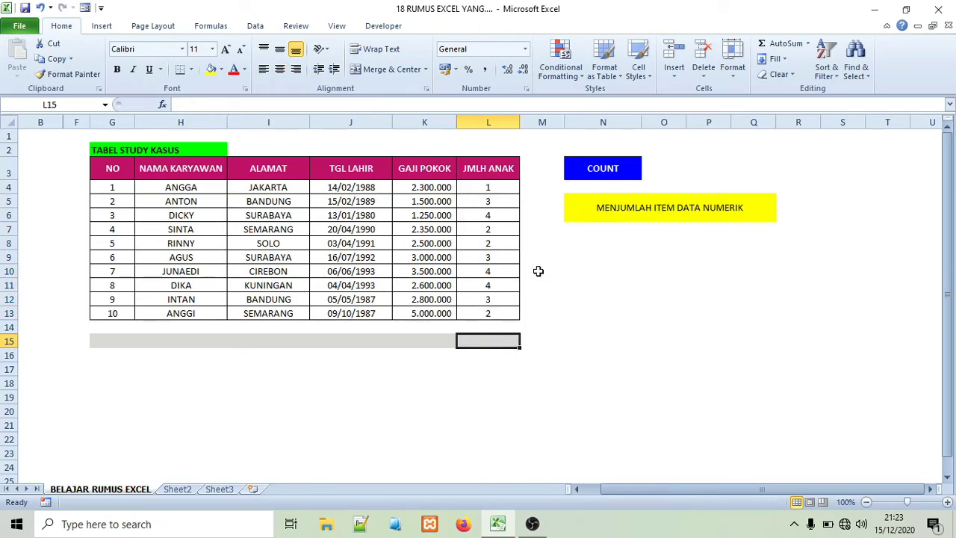
# Set the function selector in cell N3 to IF.
pyautogui.click(632, 168)
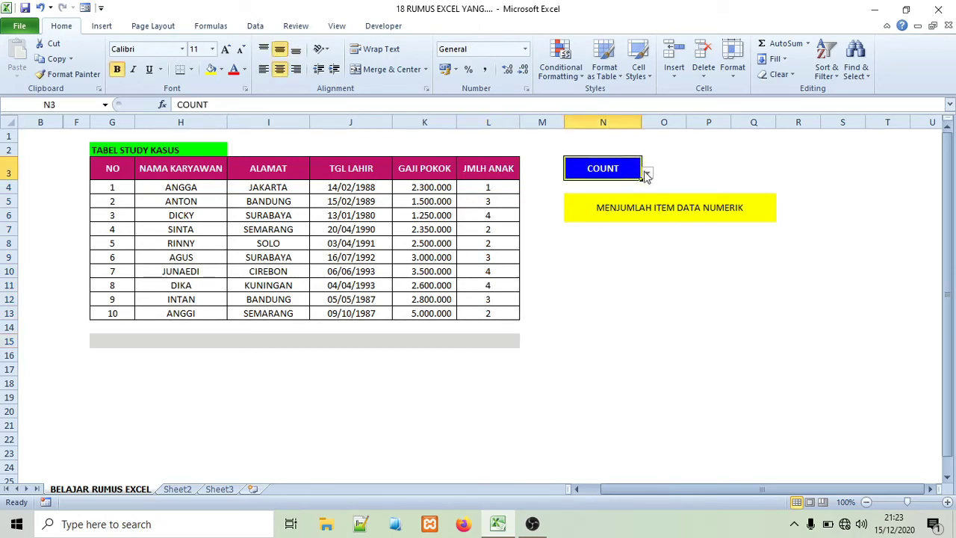
pyautogui.click(648, 173)
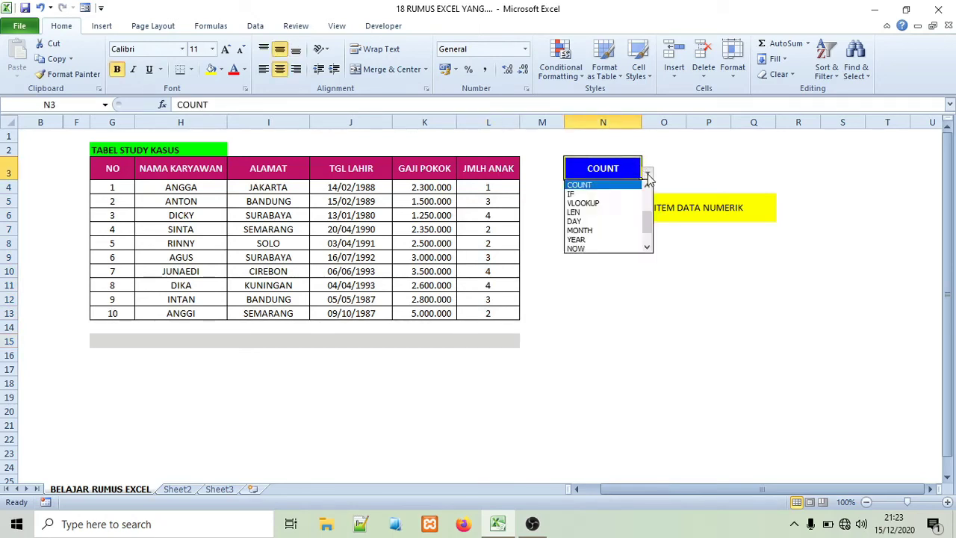
pyautogui.click(597, 194)
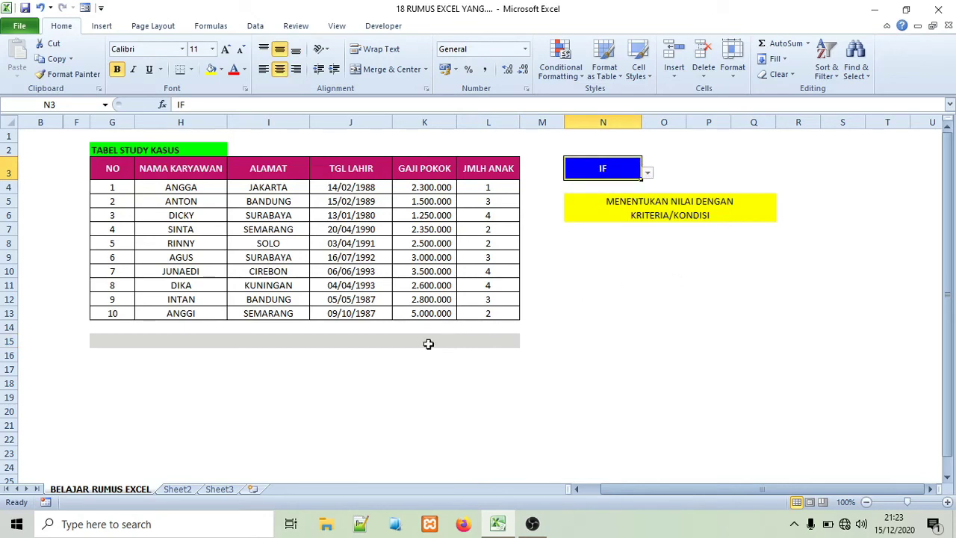
# Enter =IF(L4=1;"SATU";"") in cell L15 to return SATU when the first JMLH ANAK value equals 1.
pyautogui.click(267, 337)
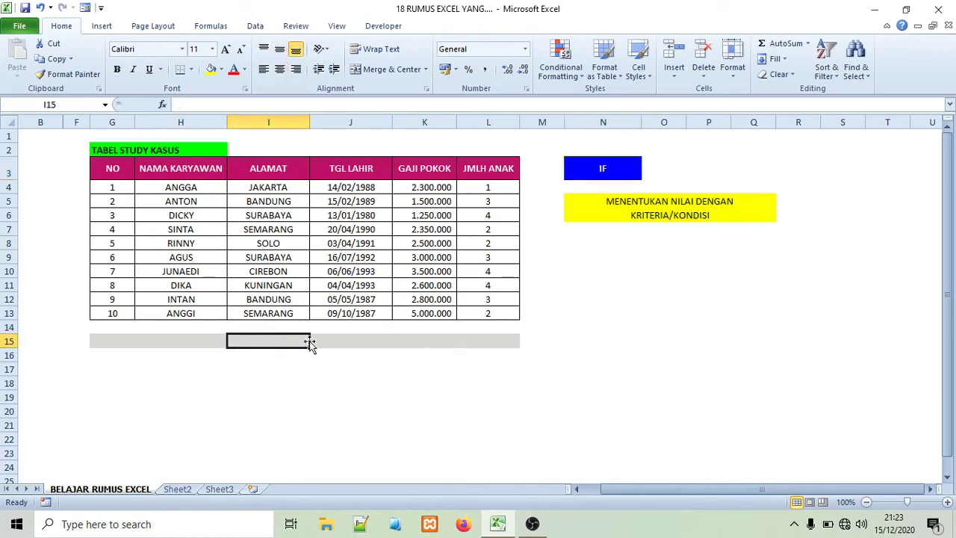
pyautogui.click(501, 337)
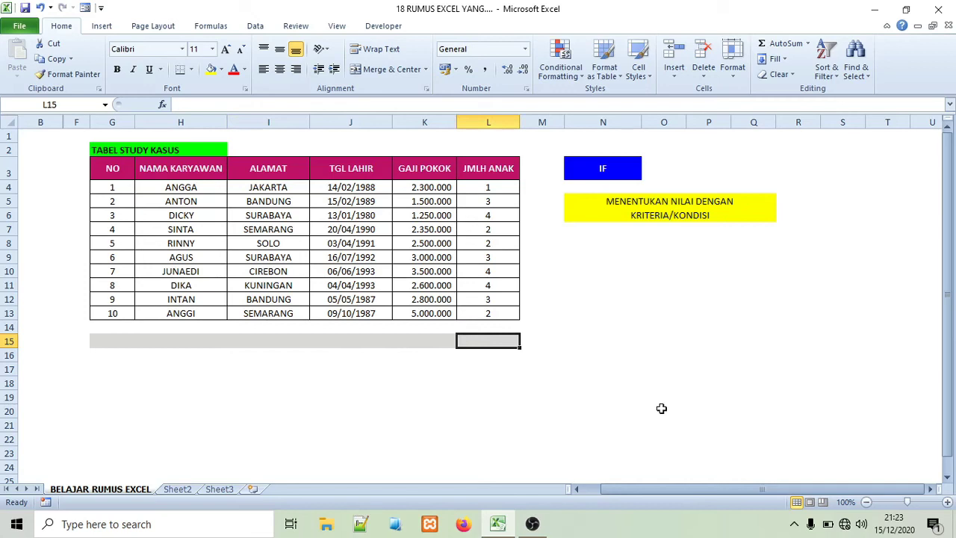
pyautogui.write('=')
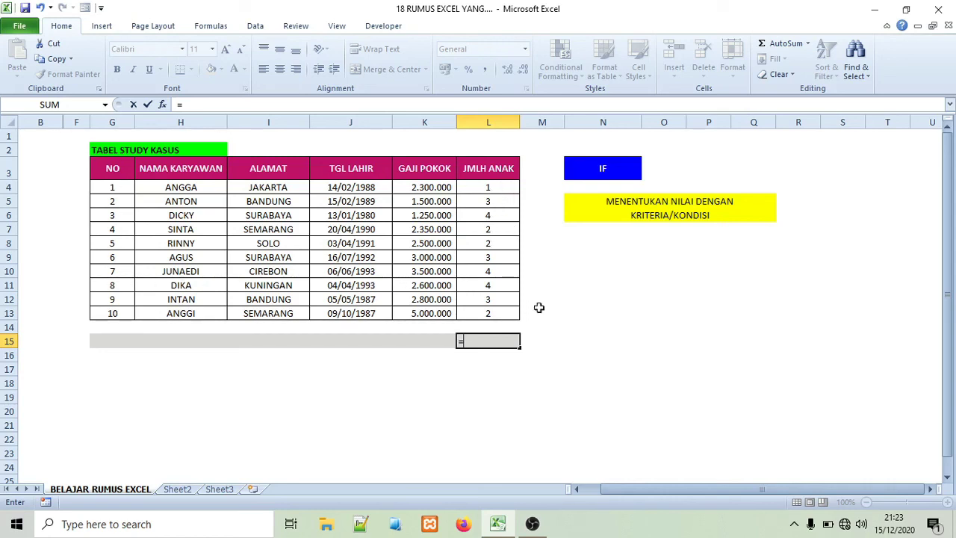
pyautogui.write('if')
pyautogui.press('Tab')
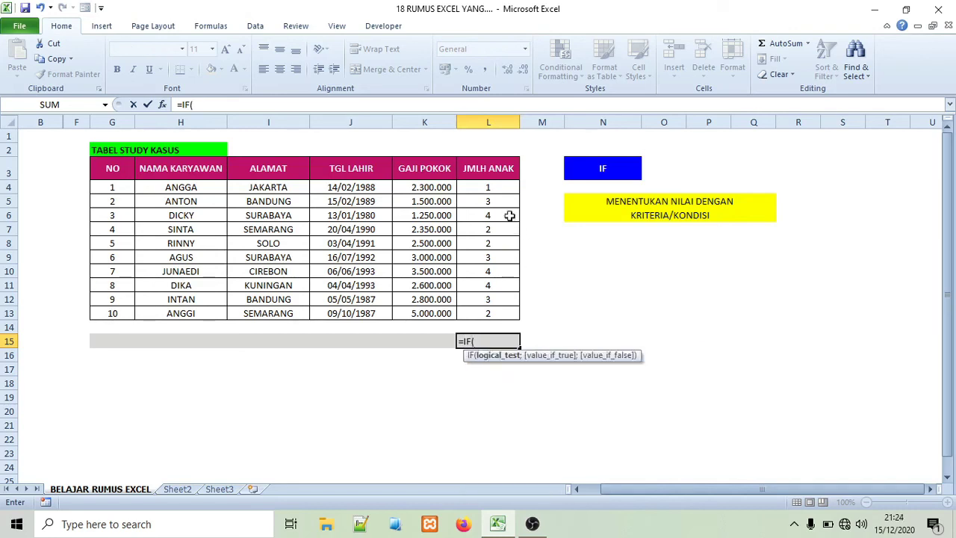
pyautogui.click(501, 188)
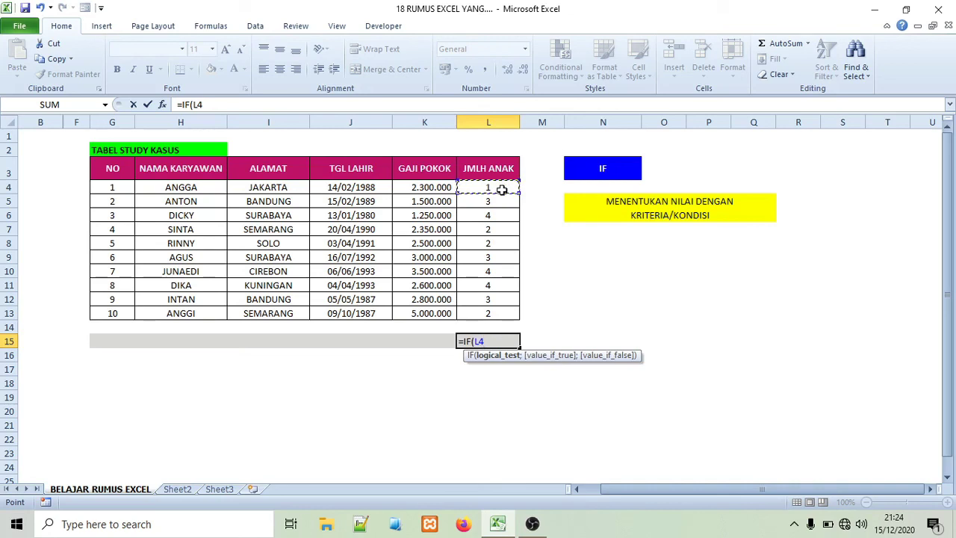
pyautogui.write('=1;')
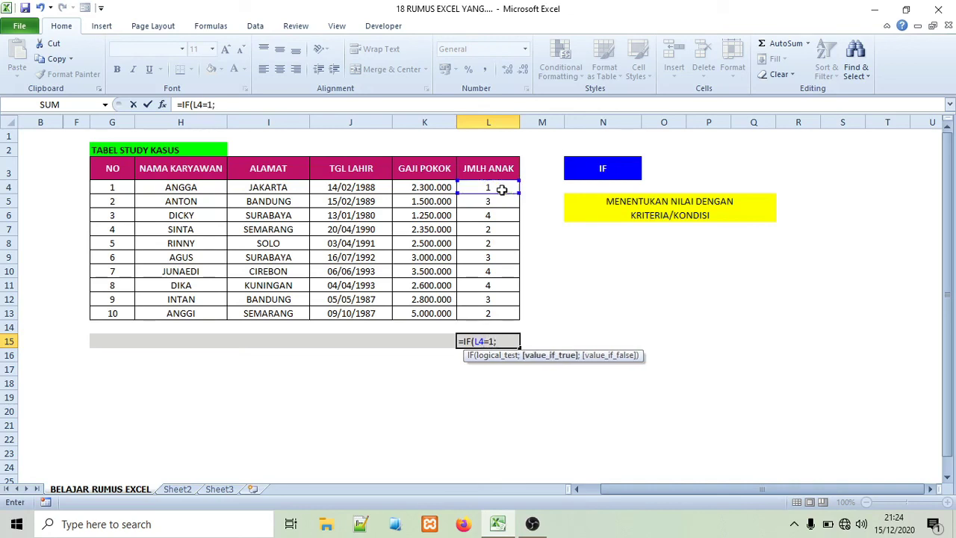
pyautogui.write('"SATU')
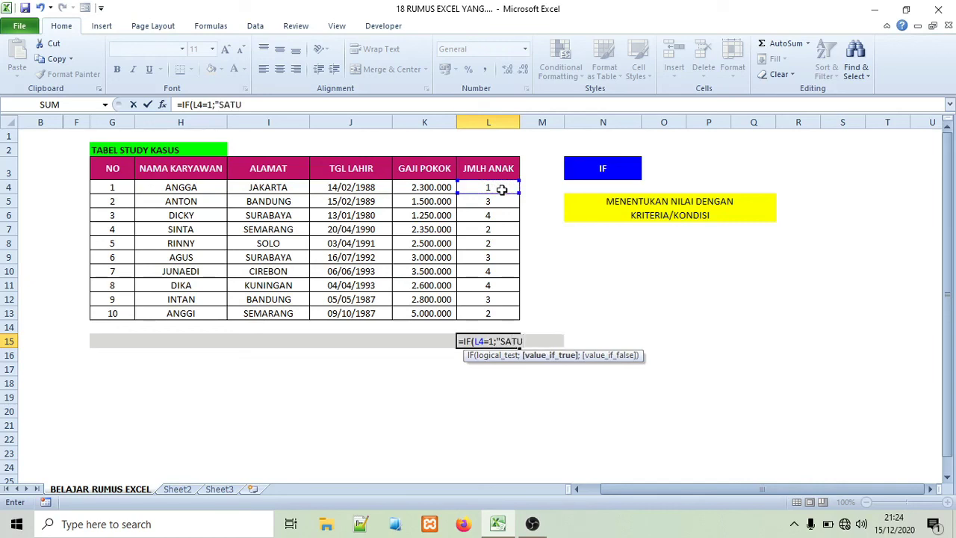
pyautogui.write('";"')
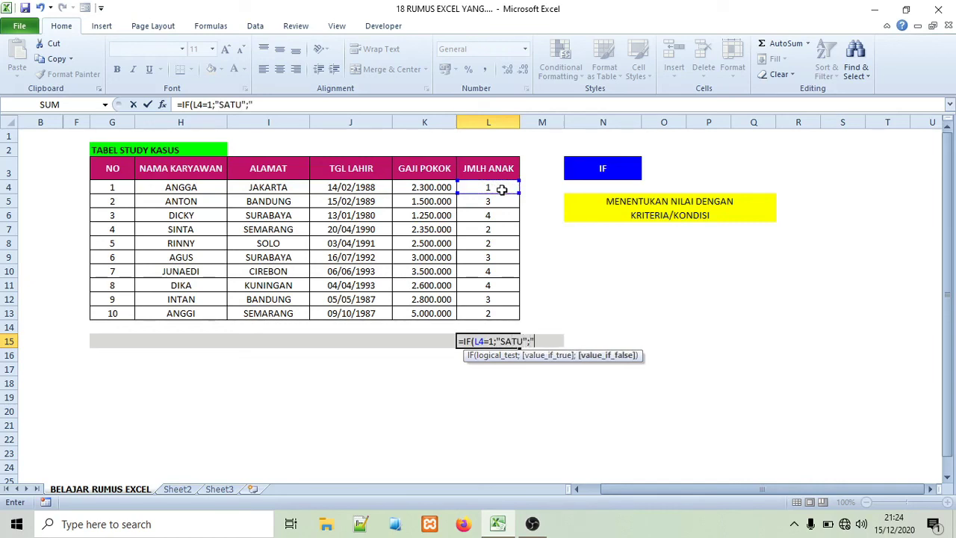
pyautogui.write('"')
pyautogui.press('Return')
pyautogui.press('Up')
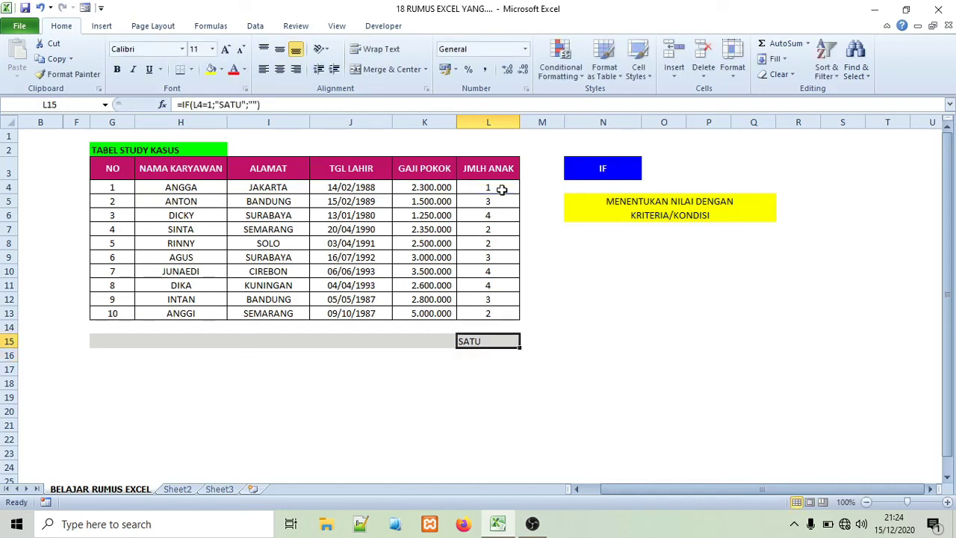
# Change the JMLH ANAK value in cell L4 to 3 to test the IF formula's false condition.
pyautogui.click(497, 182)
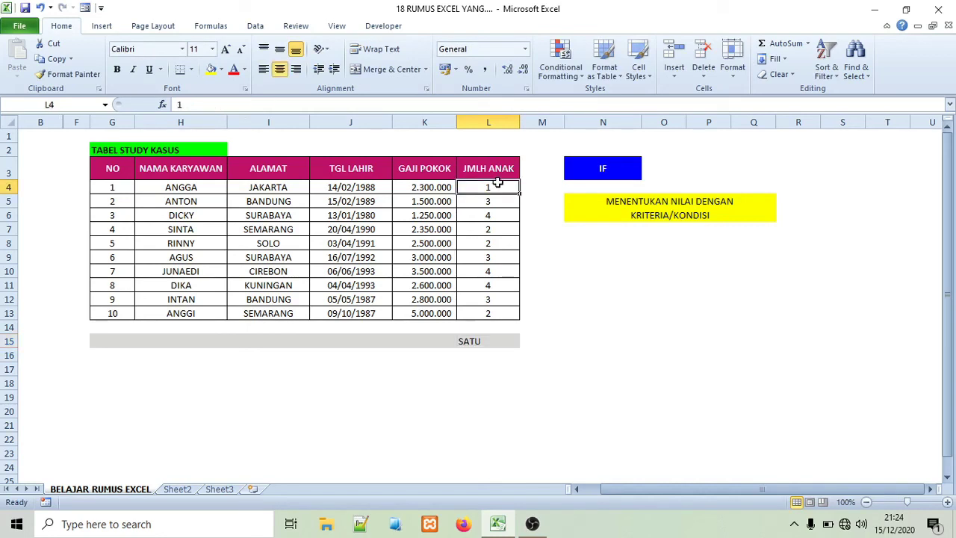
pyautogui.click(488, 341)
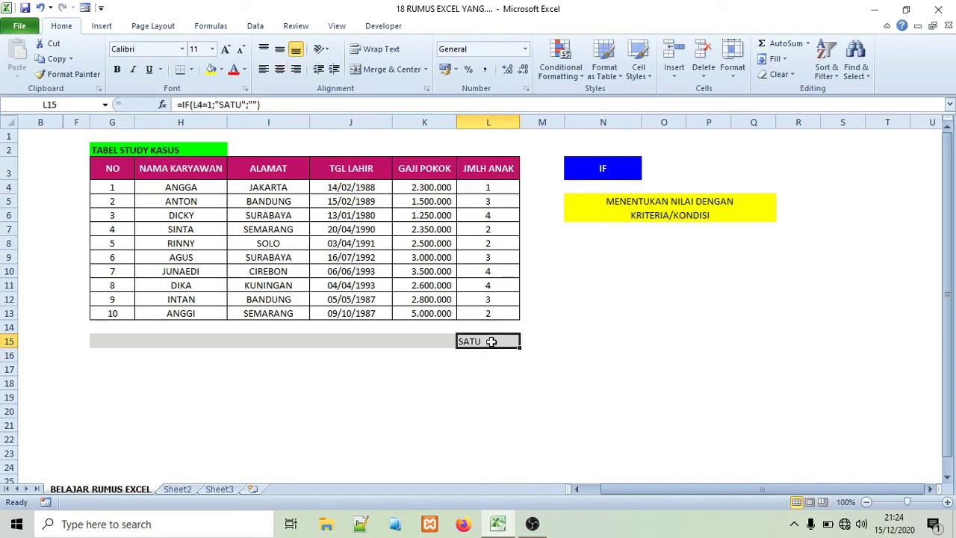
pyautogui.click(498, 186)
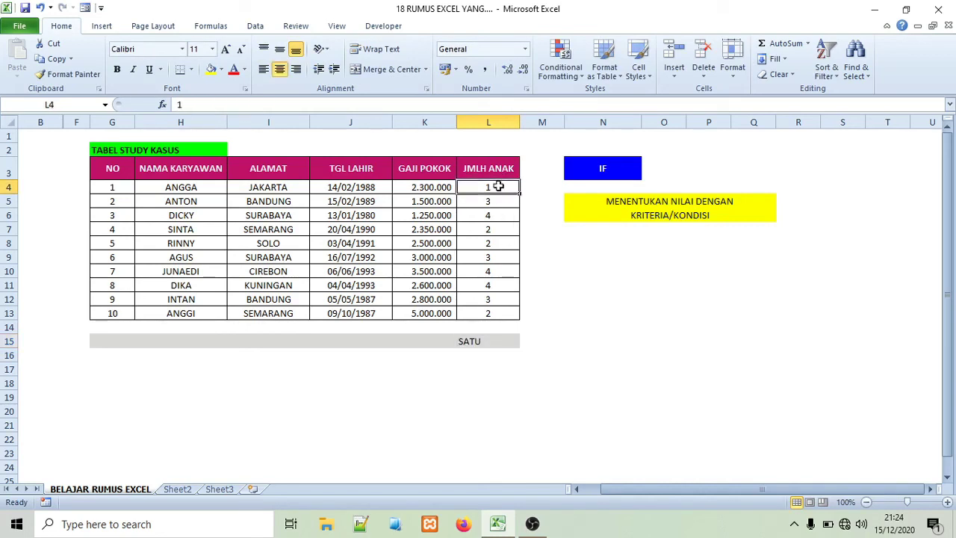
pyautogui.write('3')
pyautogui.press('Return')
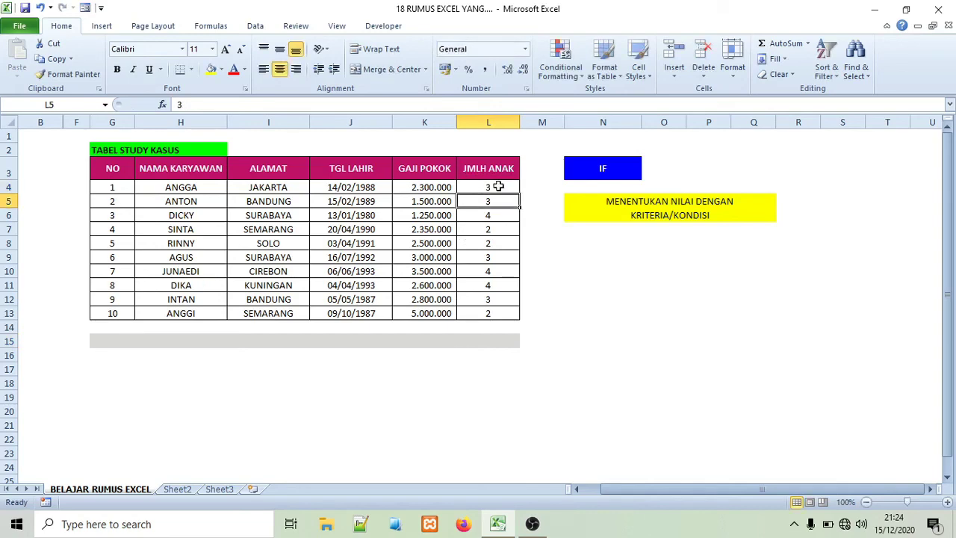